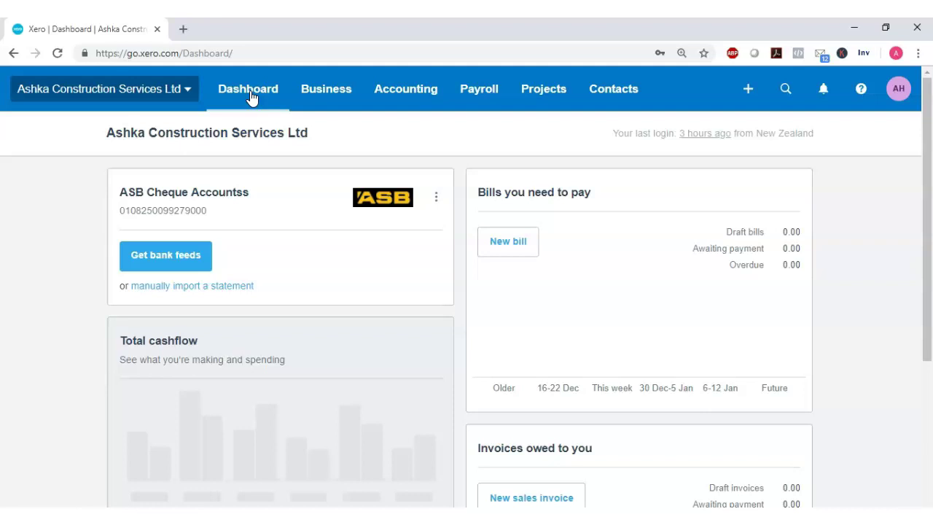
Step: Open the conversion balances page from the advanced accounting settings
{"action": "left_click", "coordinate": [404, 94]}
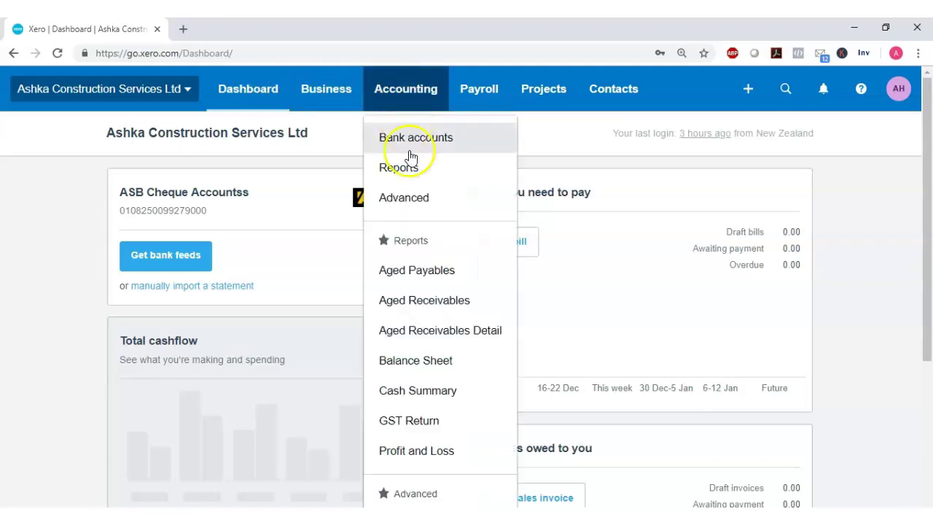
{"action": "left_click", "coordinate": [403, 200]}
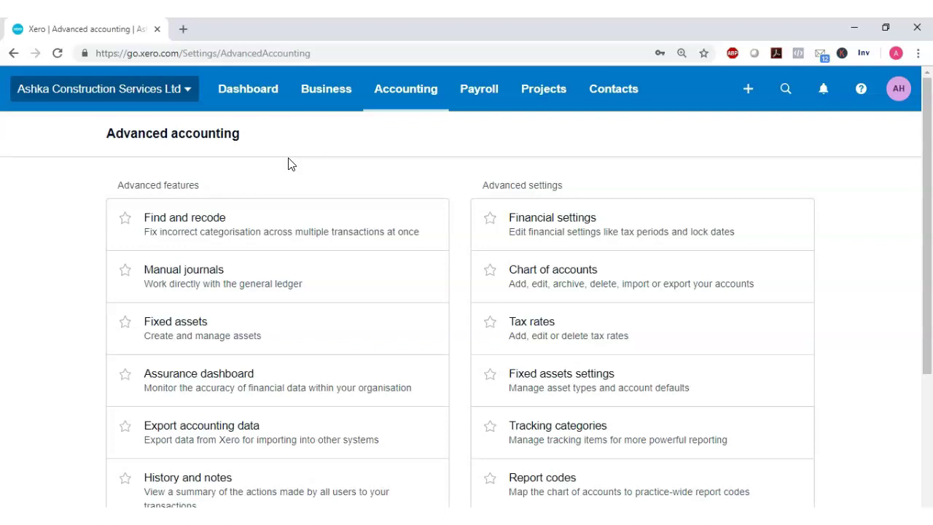
{"action": "scroll", "coordinate": [478, 229], "scroll_direction": "down", "scroll_amount": 3}
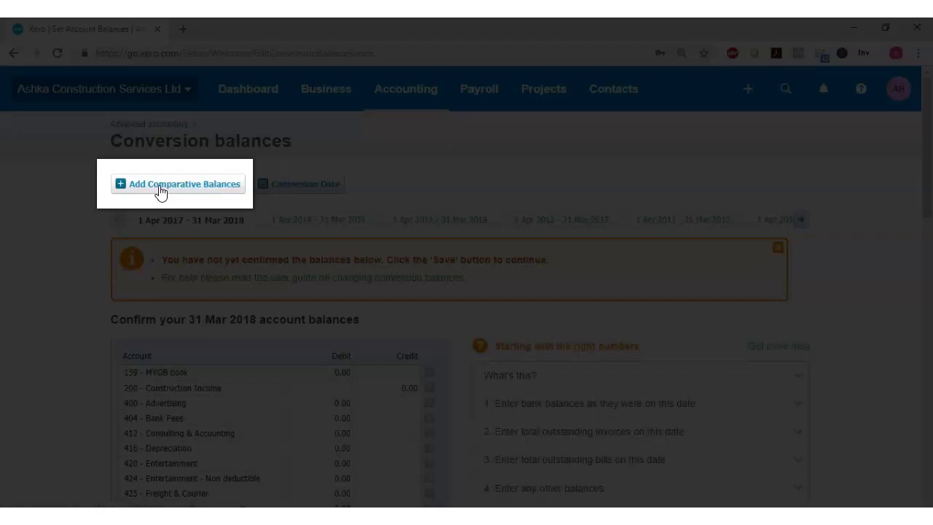
Step: Set the conversion date to April 2018 and save it
{"action": "left_click", "coordinate": [315, 191]}
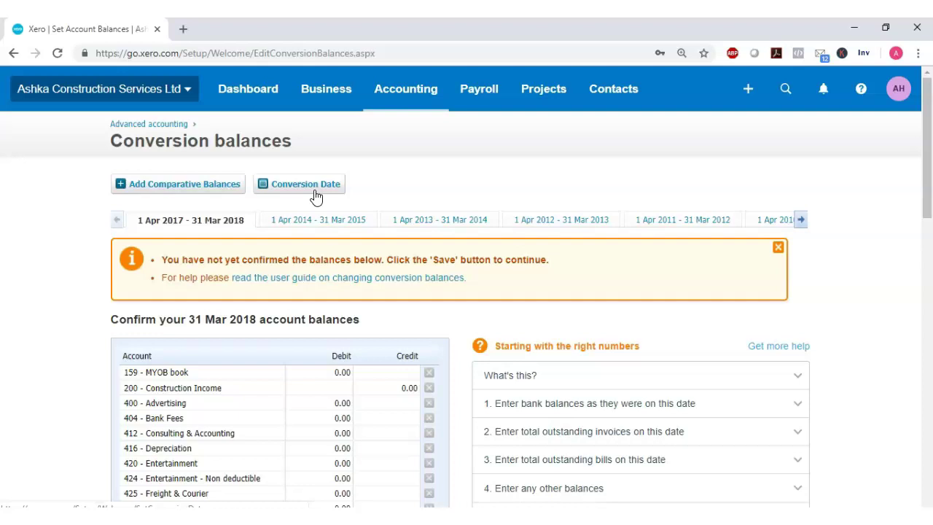
{"action": "left_click", "coordinate": [306, 185]}
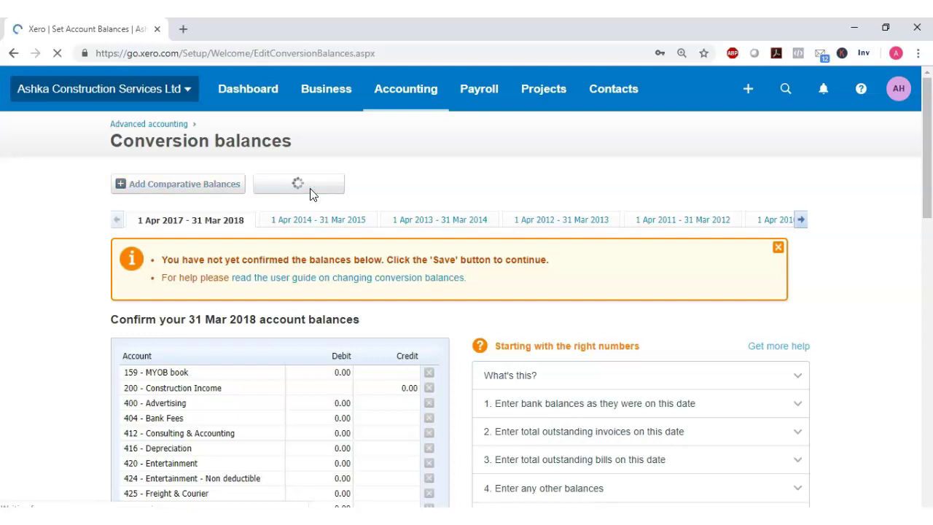
{"action": "left_click", "coordinate": [207, 248]}
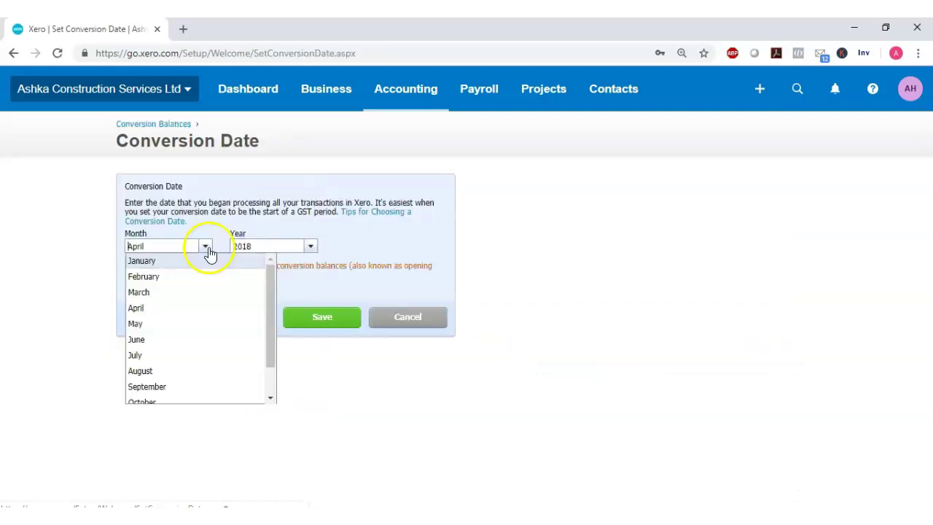
{"action": "left_click", "coordinate": [163, 313]}
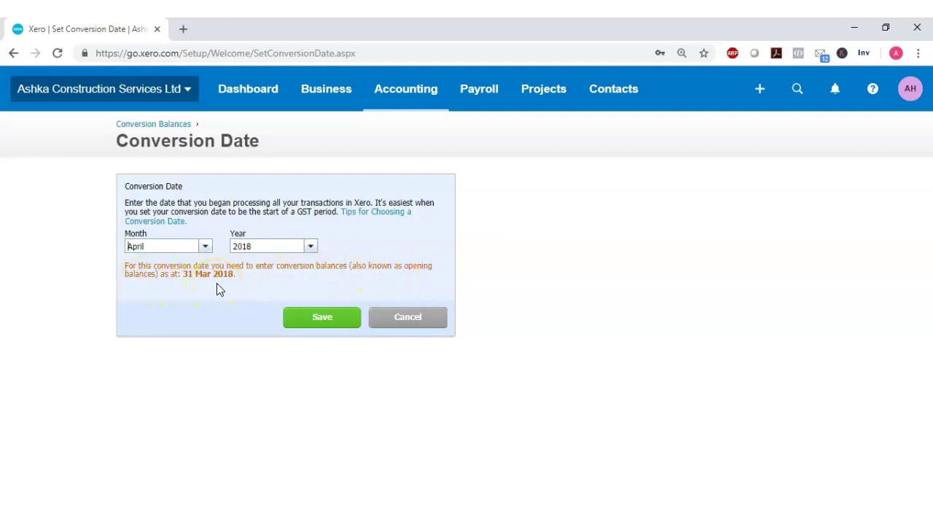
{"action": "left_click", "coordinate": [306, 320]}
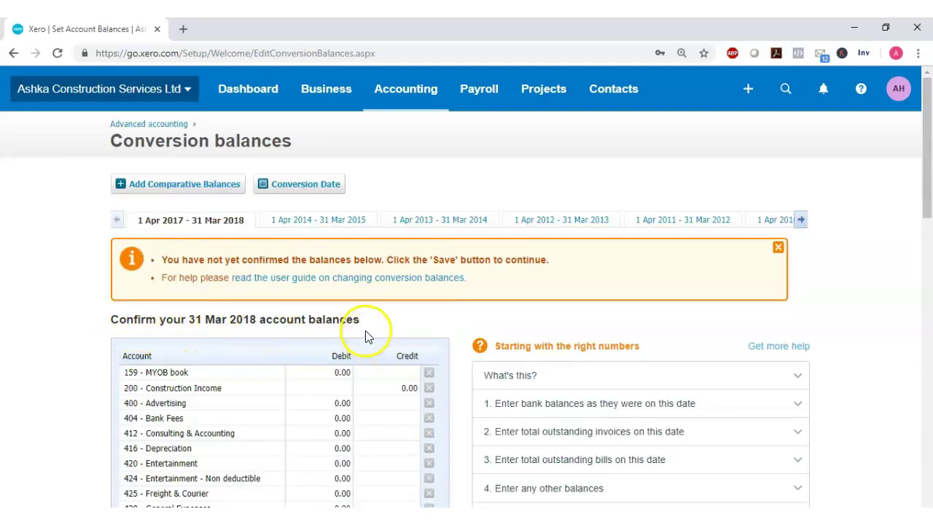
Step: Show all accounts in the 31 Mar 2018 conversion balances list and look through them
{"action": "scroll", "coordinate": [366, 336], "scroll_direction": "down", "scroll_amount": 15}
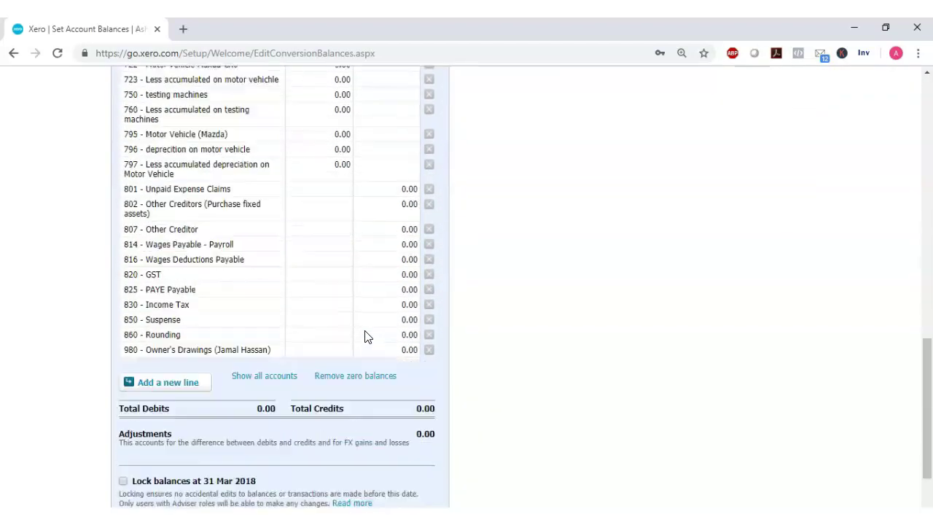
{"action": "scroll", "coordinate": [367, 335], "scroll_direction": "down", "scroll_amount": 1}
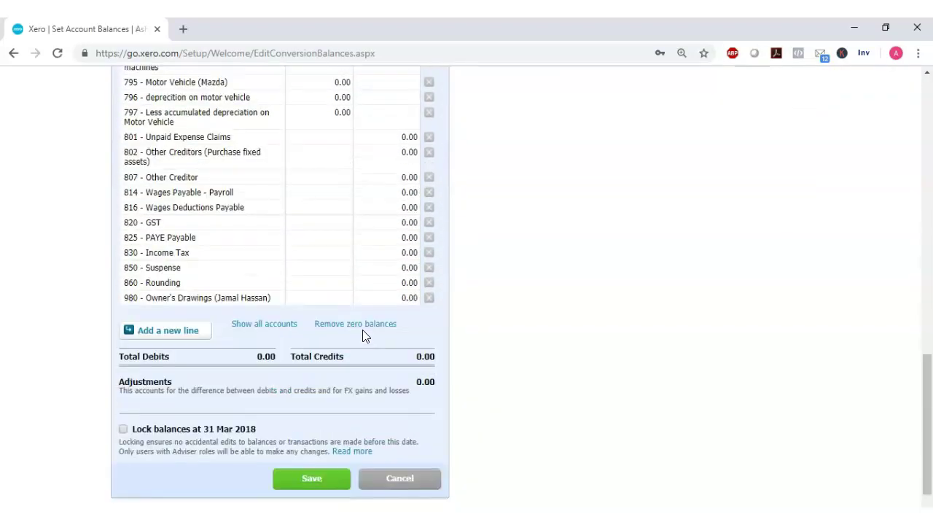
{"action": "left_click", "coordinate": [264, 325]}
{"action": "scroll", "coordinate": [206, 200], "scroll_direction": "up", "scroll_amount": 10}
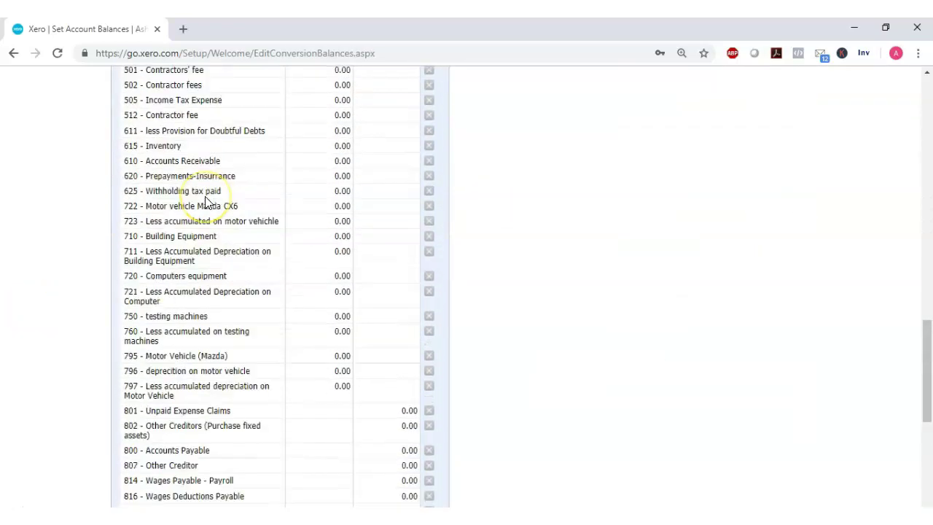
{"action": "scroll", "coordinate": [205, 202], "scroll_direction": "up", "scroll_amount": 5}
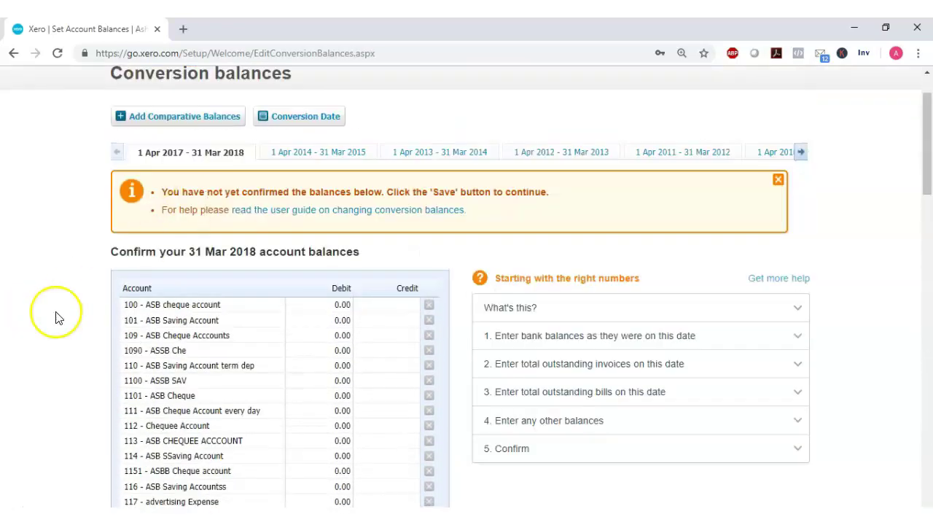
{"action": "scroll", "coordinate": [251, 326], "scroll_direction": "down", "scroll_amount": 10}
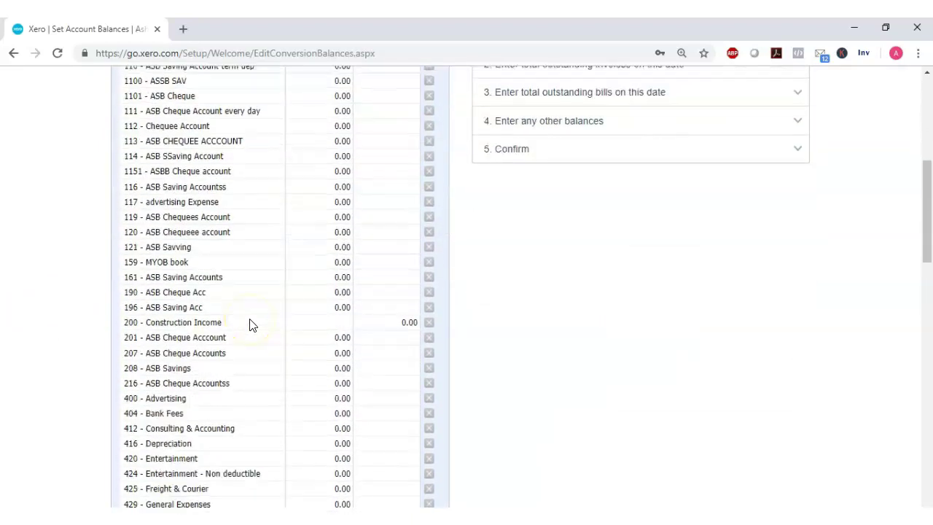
{"action": "scroll", "coordinate": [249, 323], "scroll_direction": "down", "scroll_amount": 8}
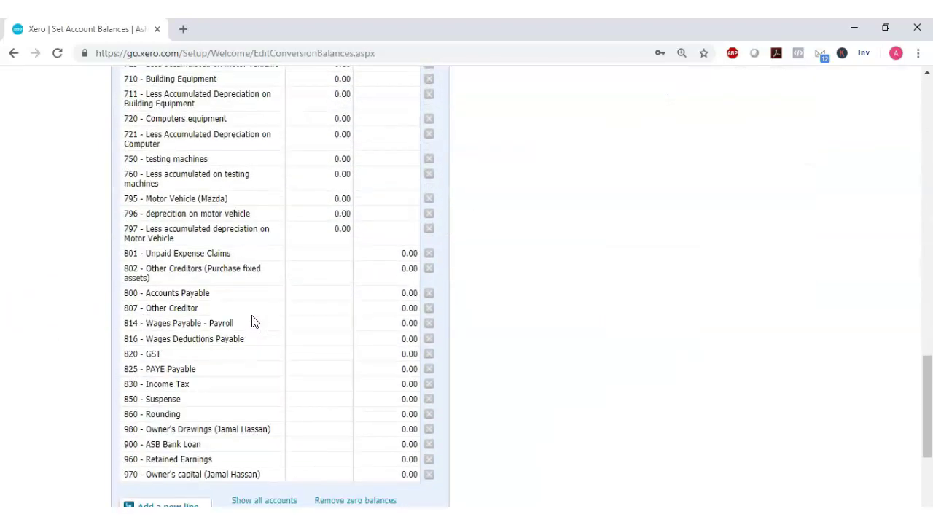
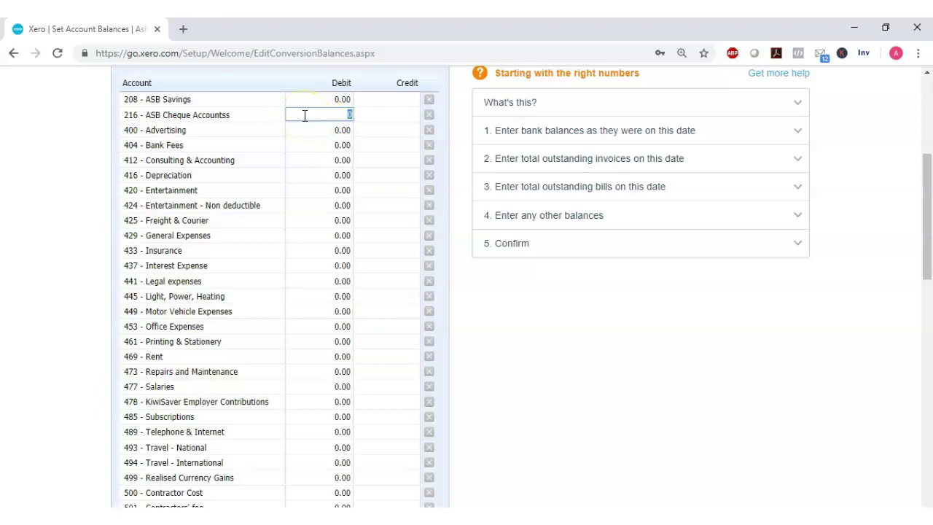
Step: Enter a debit balance of 15,500 for account 216 - ASB Cheque Accountss
{"action": "type", "text": "15500"}
{"action": "key", "text": "Tab"}
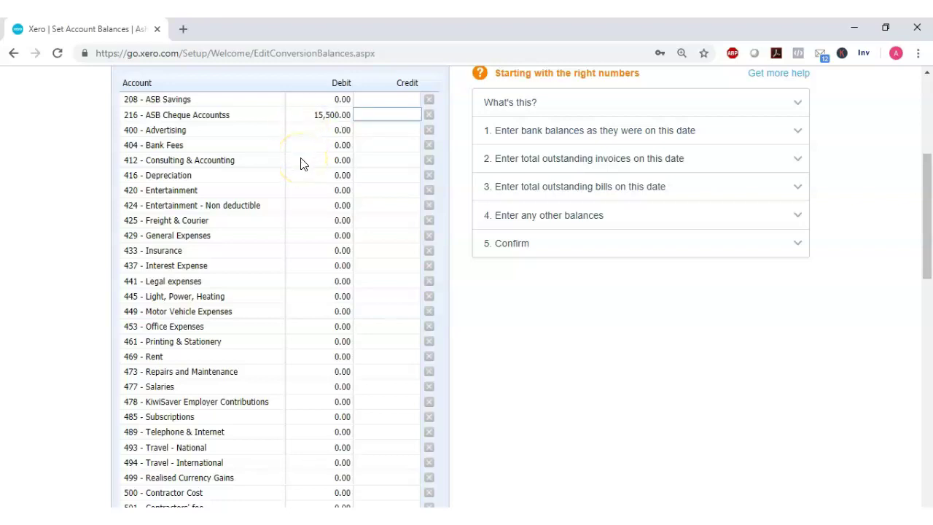
{"action": "scroll", "coordinate": [268, 277], "scroll_direction": "down", "scroll_amount": 4}
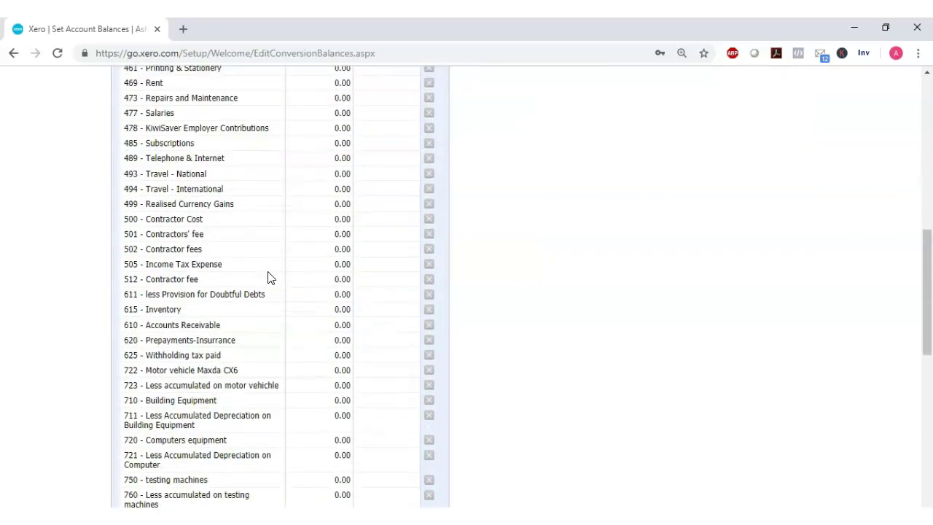
{"action": "scroll", "coordinate": [267, 277], "scroll_direction": "down", "scroll_amount": 1}
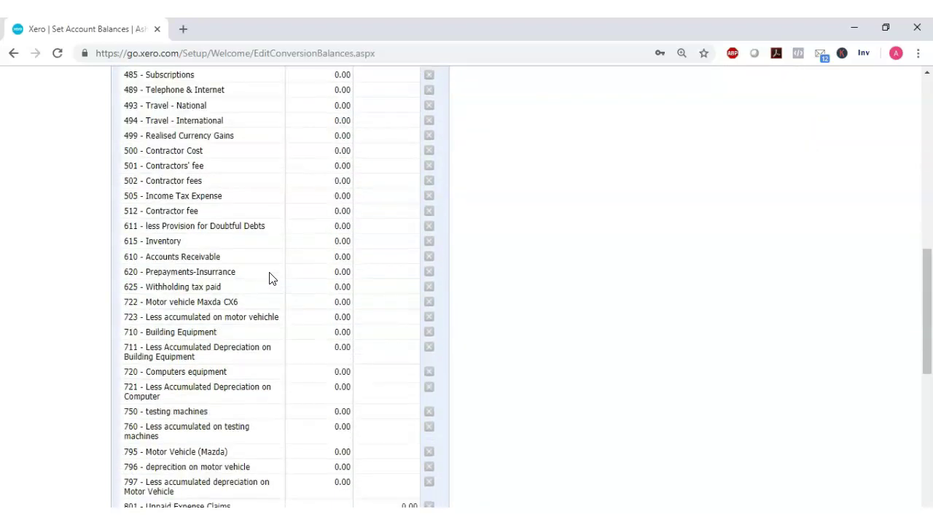
{"action": "scroll", "coordinate": [313, 262], "scroll_direction": "up", "scroll_amount": 7}
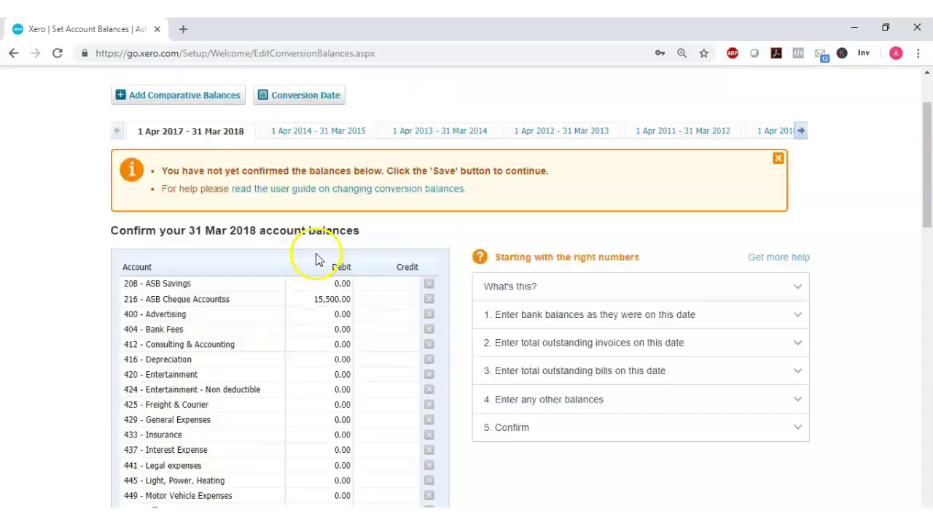
Step: Enter a debit balance of 7,500 for account 610 - Accounts Receivable
{"action": "scroll", "coordinate": [265, 342], "scroll_direction": "down", "scroll_amount": 5}
{"action": "left_click", "coordinate": [318, 440]}
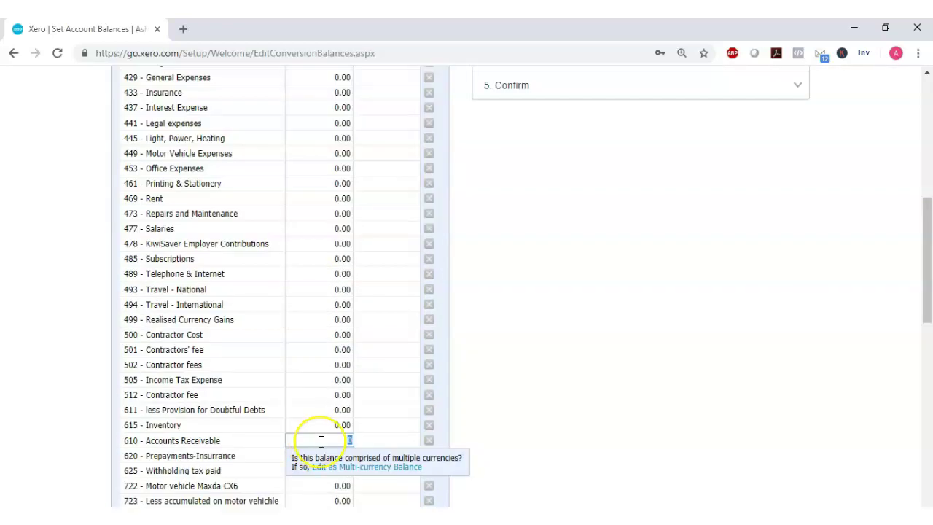
{"action": "type", "text": "7500"}
{"action": "left_click", "coordinate": [468, 427]}
{"action": "scroll", "coordinate": [539, 416], "scroll_direction": "down", "scroll_amount": 2}
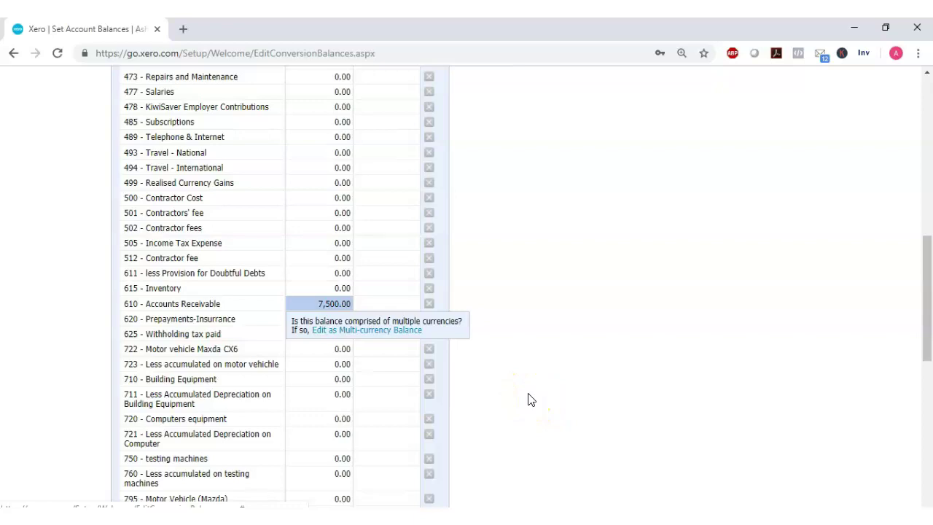
{"action": "left_click", "coordinate": [495, 405]}
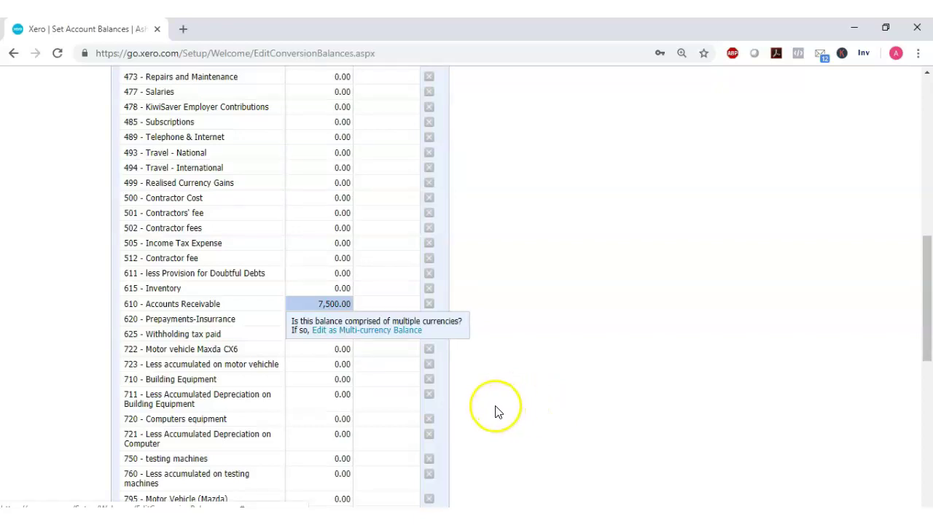
{"action": "left_click", "coordinate": [388, 405]}
{"action": "left_click", "coordinate": [280, 402]}
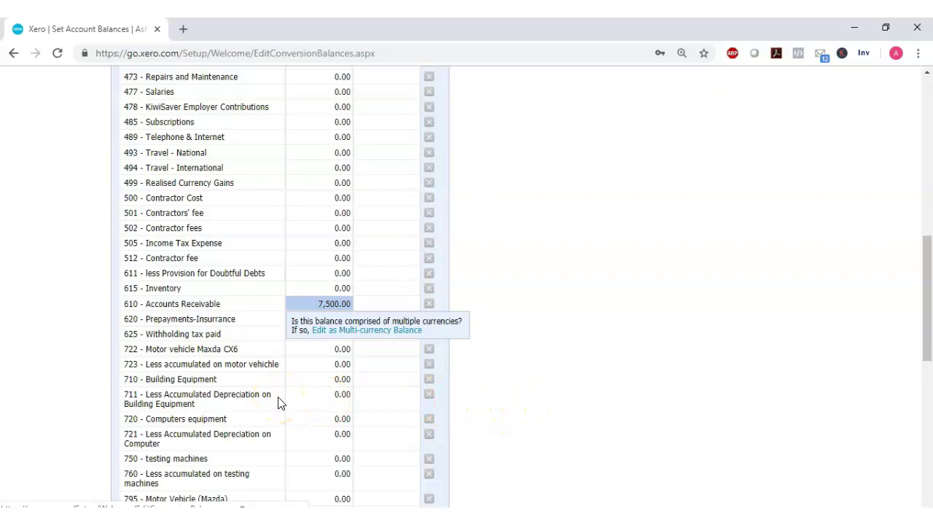
Step: Enter a debit of 25,700 for 720 - Computers equipment and a credit of 5,000 for its accumulated depreciation account 721
{"action": "left_click", "coordinate": [315, 419]}
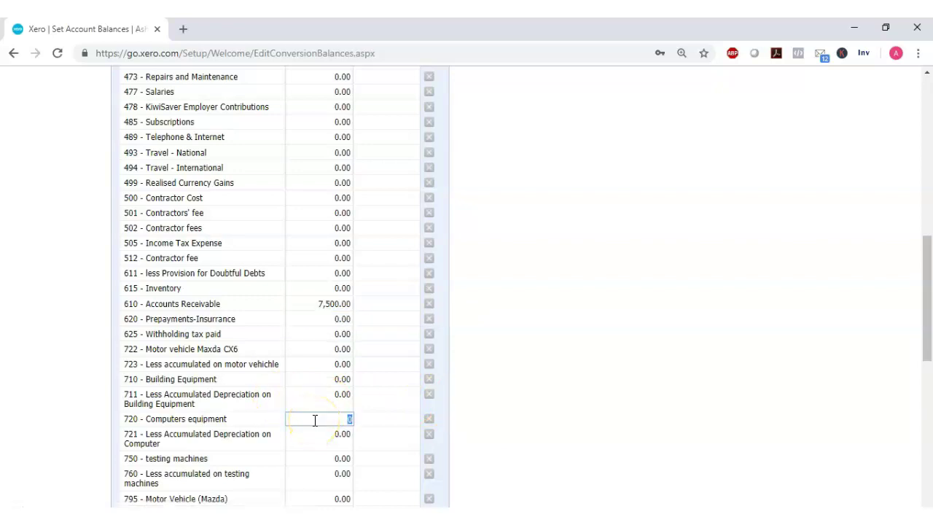
{"action": "type", "text": "25700"}
{"action": "key", "text": "Tab"}
{"action": "left_click", "coordinate": [313, 421]}
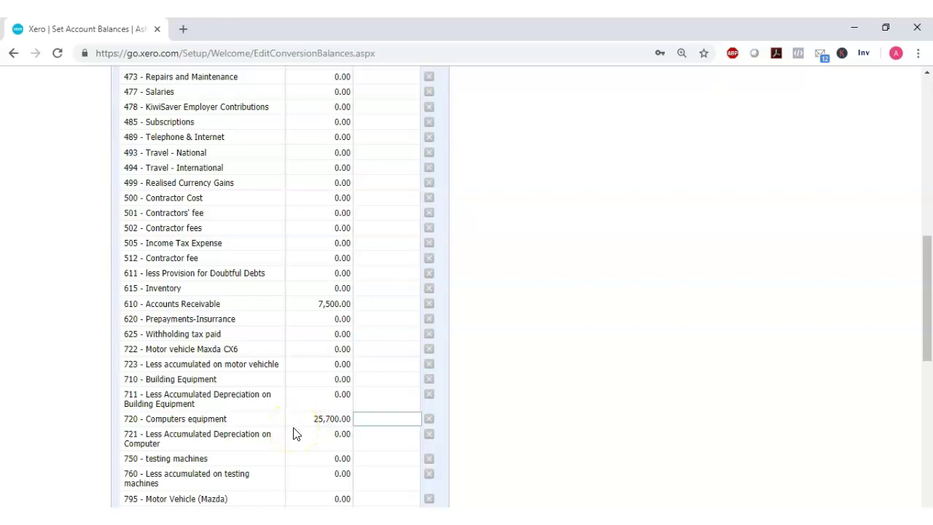
{"action": "left_click", "coordinate": [274, 436]}
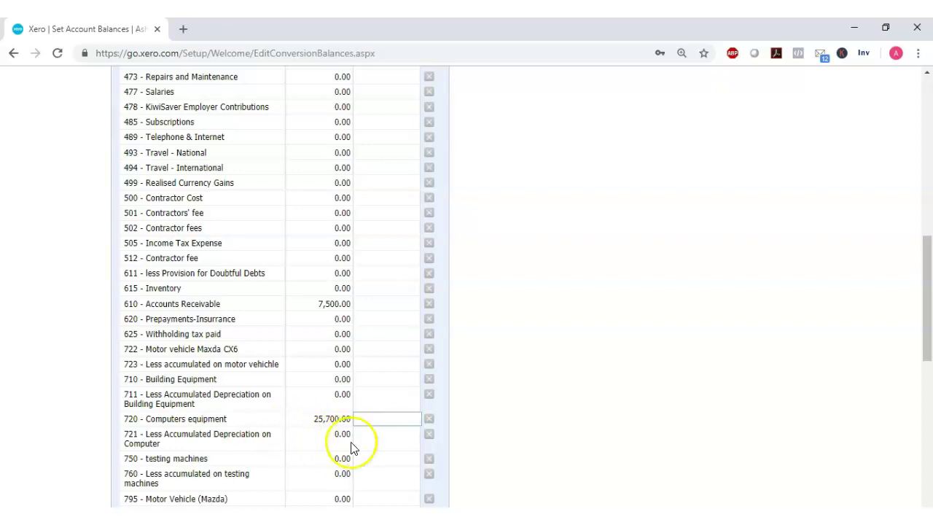
{"action": "left_click", "coordinate": [378, 436]}
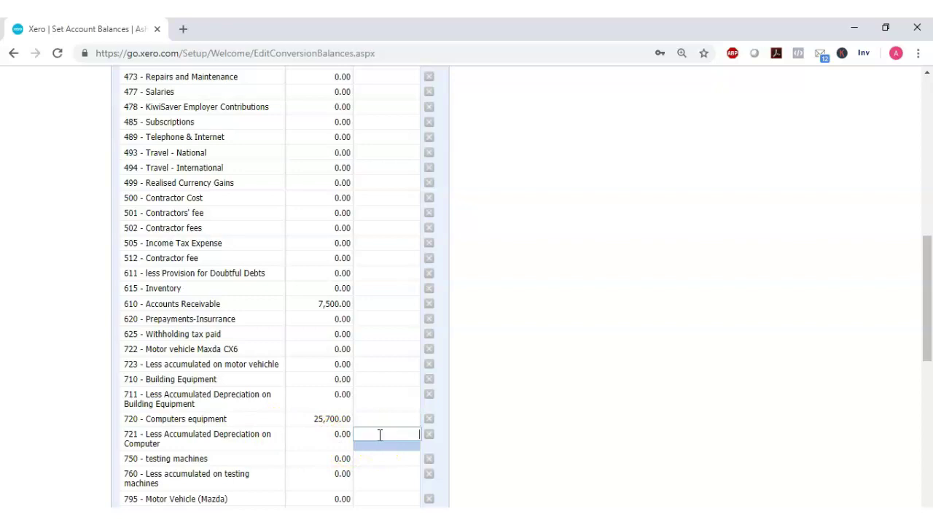
{"action": "type", "text": "5,000"}
{"action": "key", "text": "Tab"}
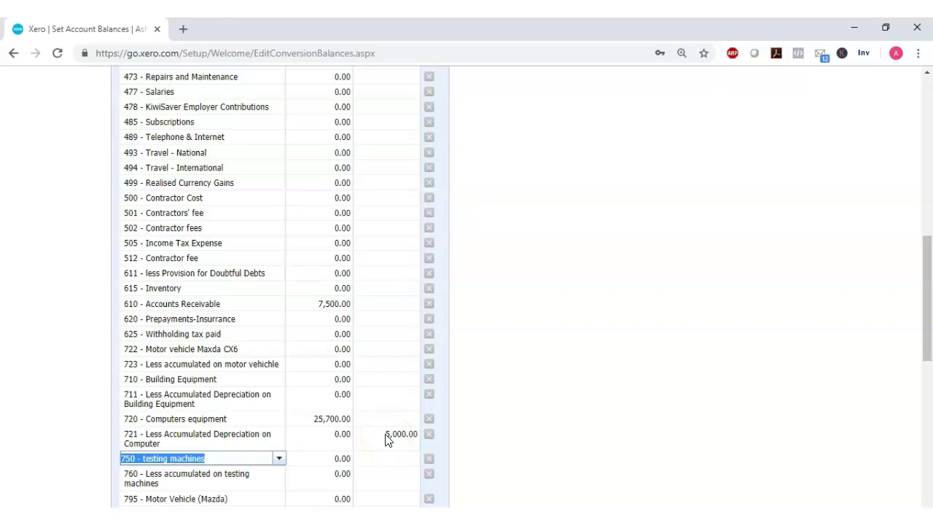
Step: Enter a debit of 47,500 for 710 - Building Equipment and a credit of 14,300 for its accumulated depreciation account 711
{"action": "left_click", "coordinate": [325, 384]}
{"action": "type", "text": "47500"}
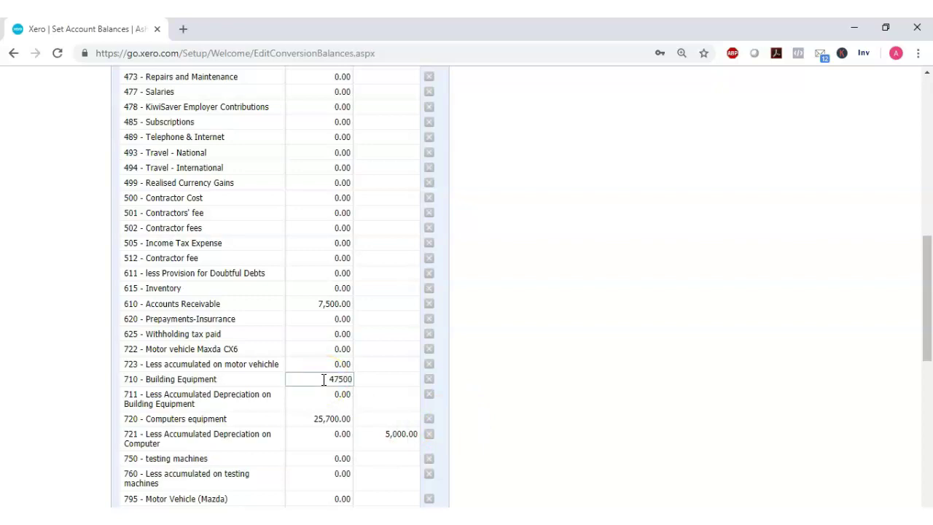
{"action": "key", "text": "Tab"}
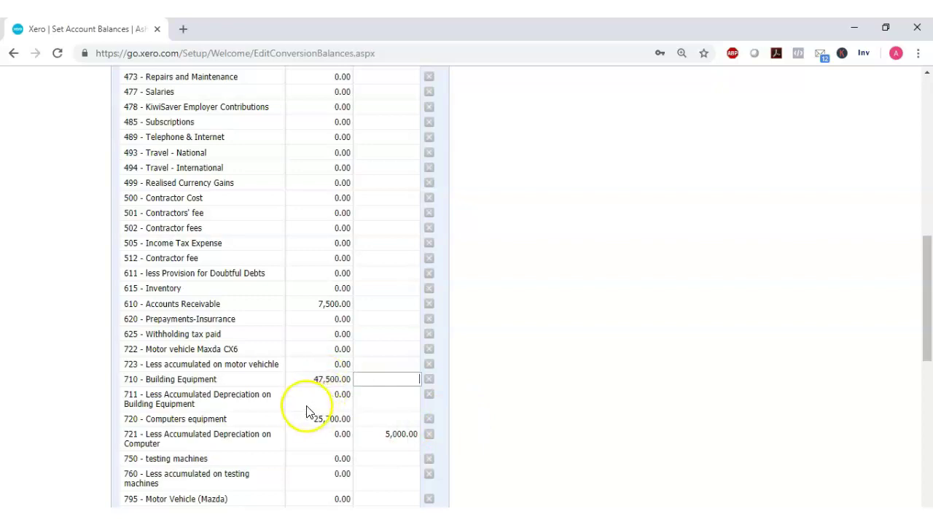
{"action": "left_click", "coordinate": [375, 395]}
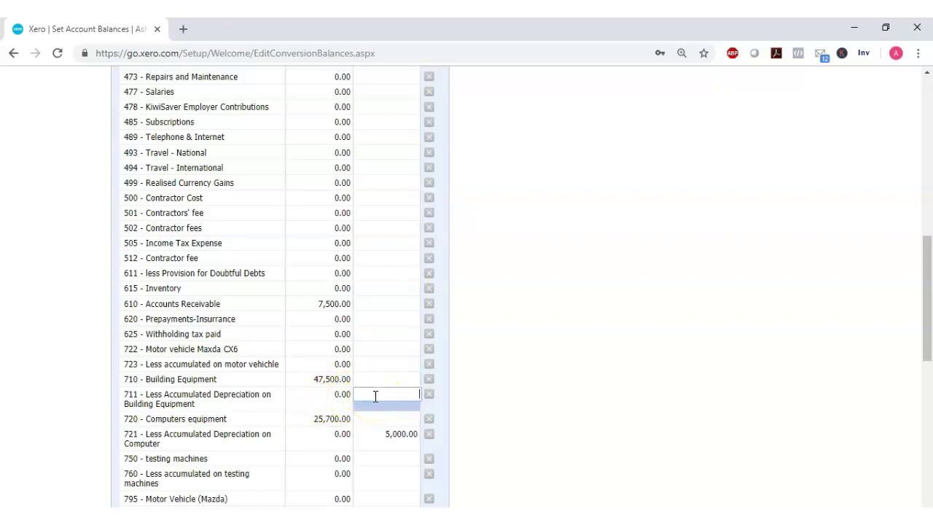
{"action": "type", "text": "14,300"}
{"action": "key", "text": "Tab"}
Step: Enter credit balances of 6,200 for 800 - Accounts Payable and 8,500 for 900 - ASB Bank Loan
{"action": "scroll", "coordinate": [554, 357], "scroll_direction": "down", "scroll_amount": 4}
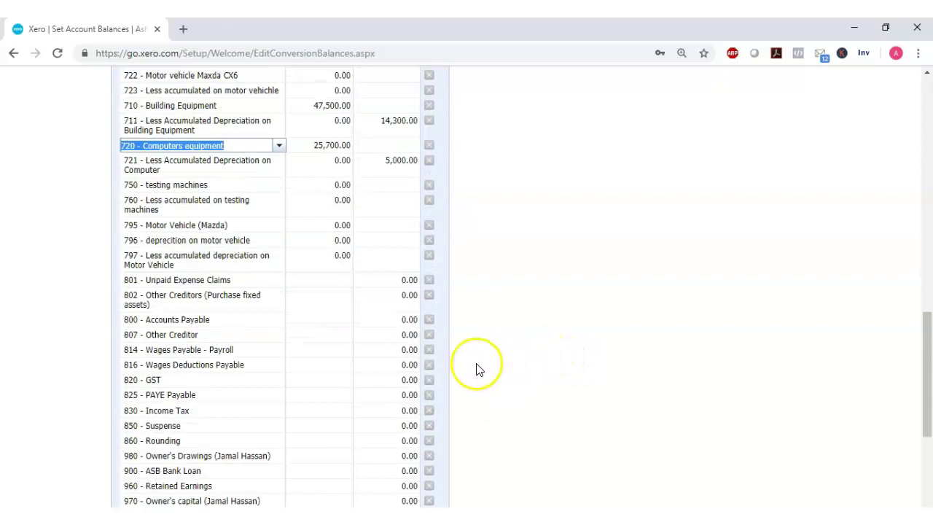
{"action": "left_click", "coordinate": [383, 324]}
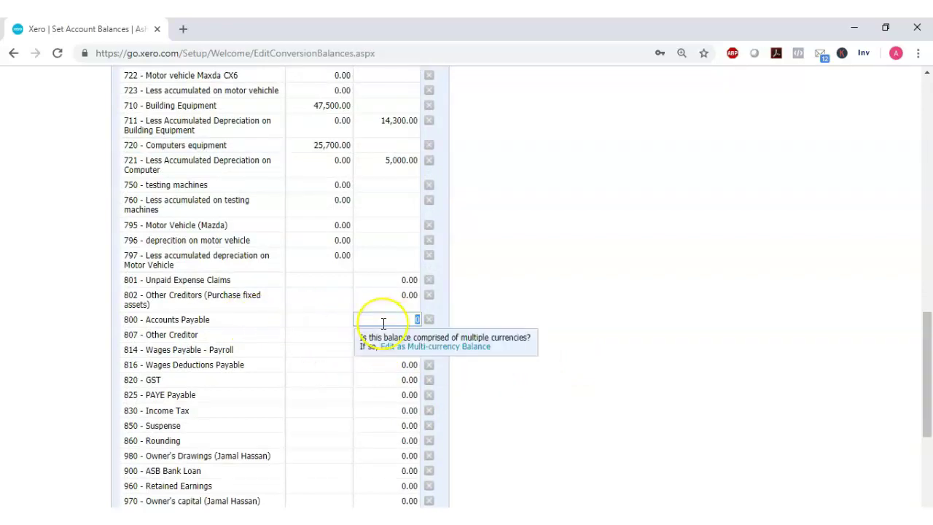
{"action": "type", "text": "6200"}
{"action": "key", "text": "Tab"}
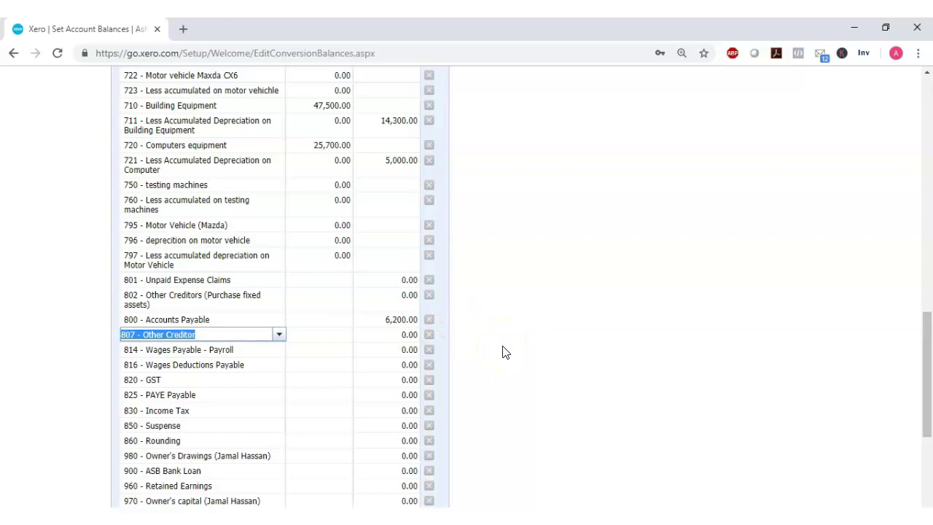
{"action": "scroll", "coordinate": [502, 352], "scroll_direction": "down", "scroll_amount": 3}
{"action": "left_click", "coordinate": [390, 232]}
{"action": "type", "text": "8,500"}
{"action": "key", "text": "Tab"}
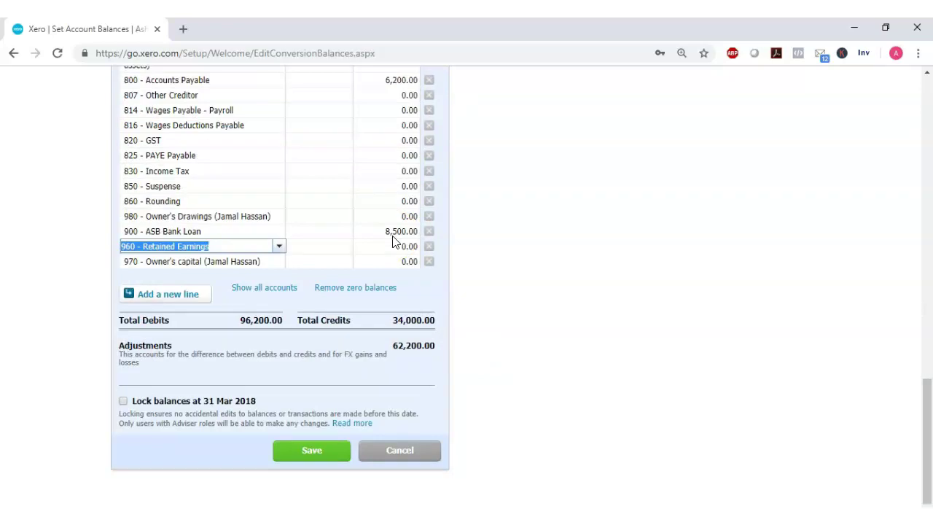
Step: Enter credit balances of 3,000 for 960 - Retained Earnings and 59,200 for 970 - Owner's capital
{"action": "left_click", "coordinate": [391, 248]}
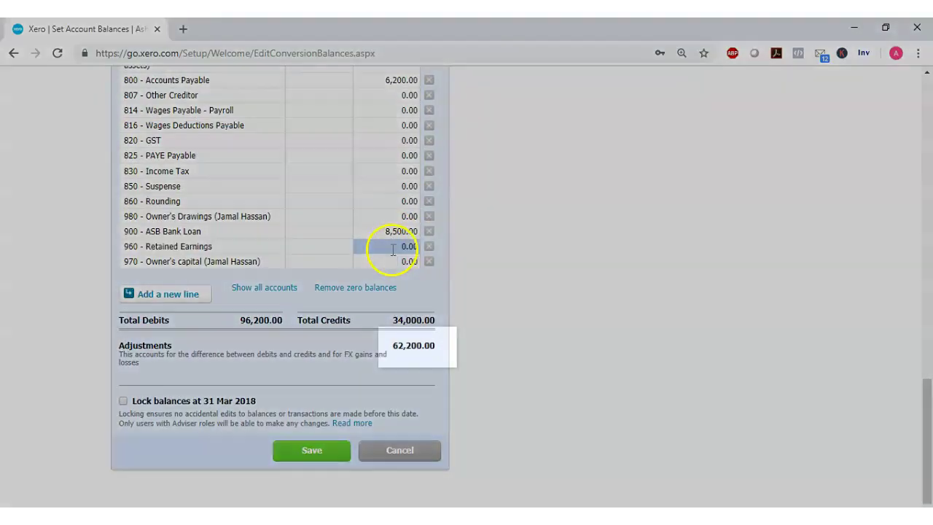
{"action": "type", "text": "3000"}
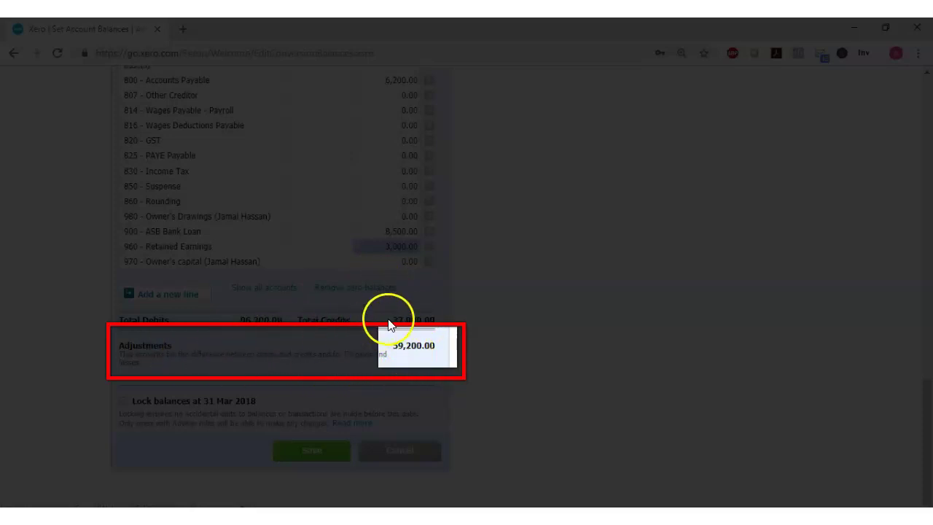
{"action": "left_click", "coordinate": [378, 262]}
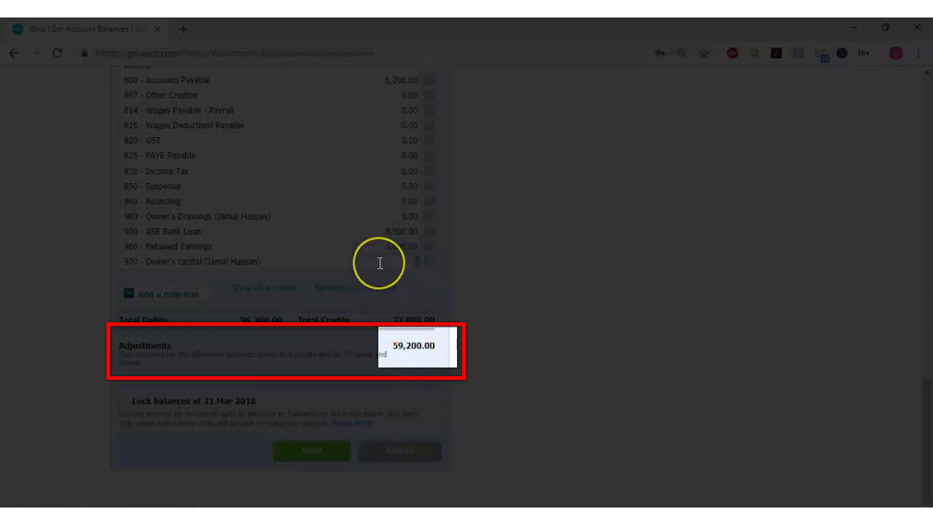
{"action": "type", "text": "59"}
{"action": "left_click", "coordinate": [380, 262]}
{"action": "type", "text": "200"}
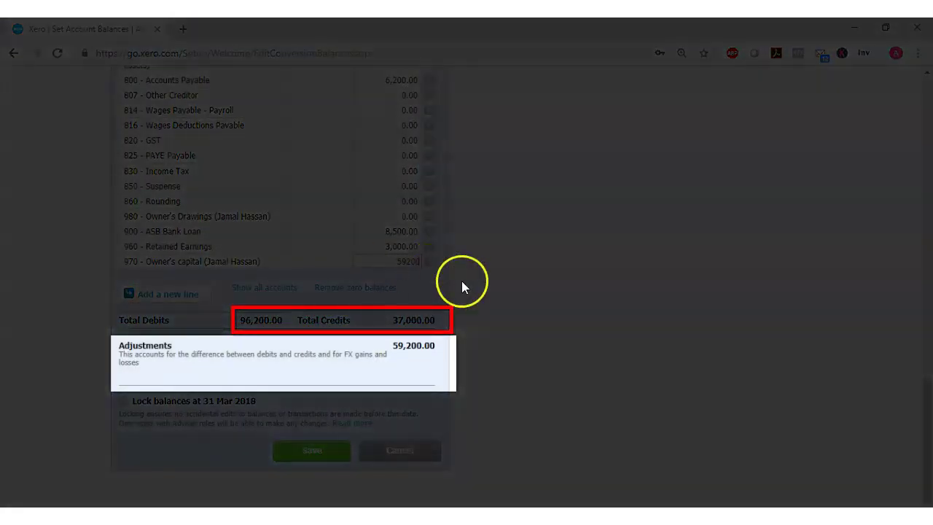
{"action": "left_click", "coordinate": [545, 329]}
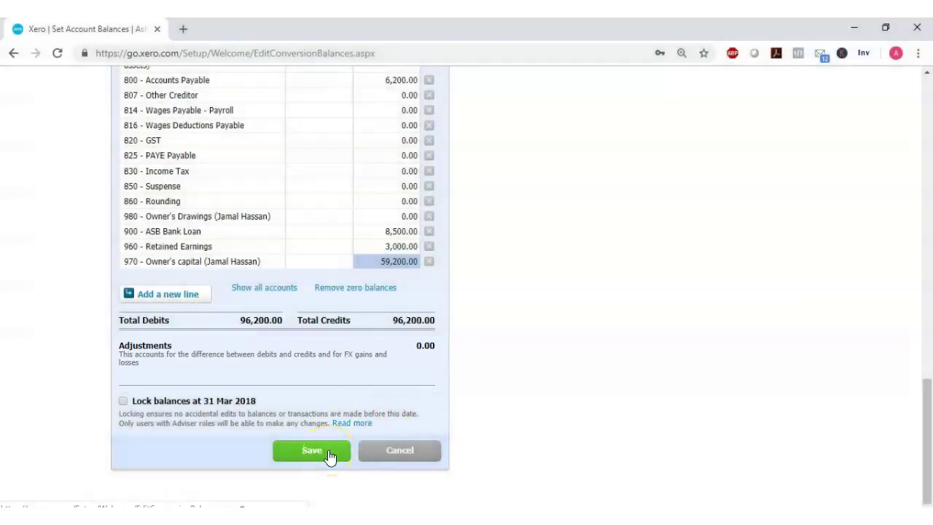
Step: Review the entered debit and credit balances, leave them unlocked, and save the conversion balances
{"action": "scroll", "coordinate": [589, 387], "scroll_direction": "up", "scroll_amount": 3}
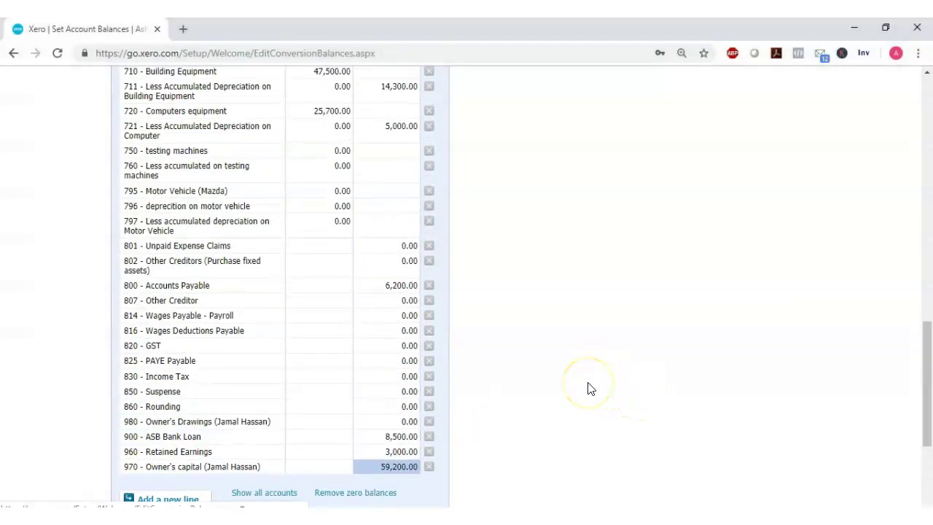
{"action": "scroll", "coordinate": [589, 388], "scroll_direction": "up", "scroll_amount": 3}
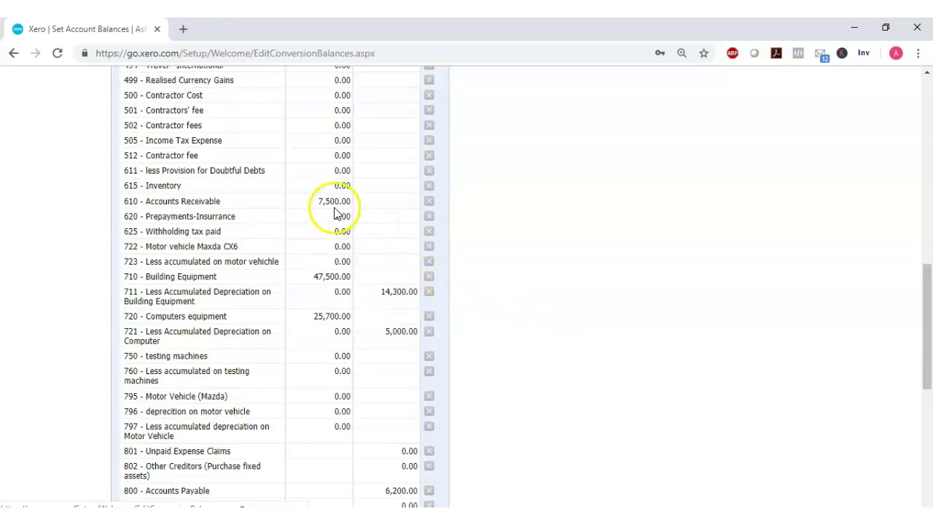
{"action": "scroll", "coordinate": [499, 368], "scroll_direction": "down", "scroll_amount": 2}
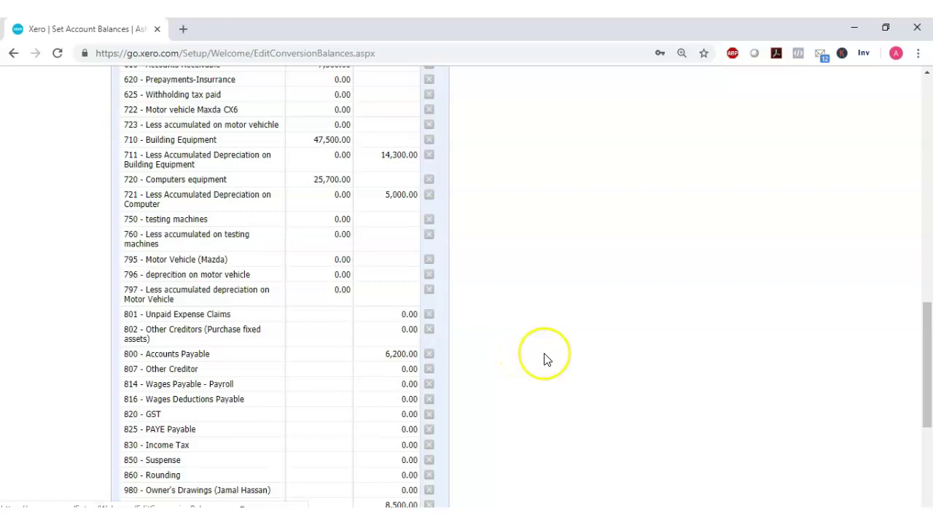
{"action": "scroll", "coordinate": [568, 359], "scroll_direction": "up", "scroll_amount": 1}
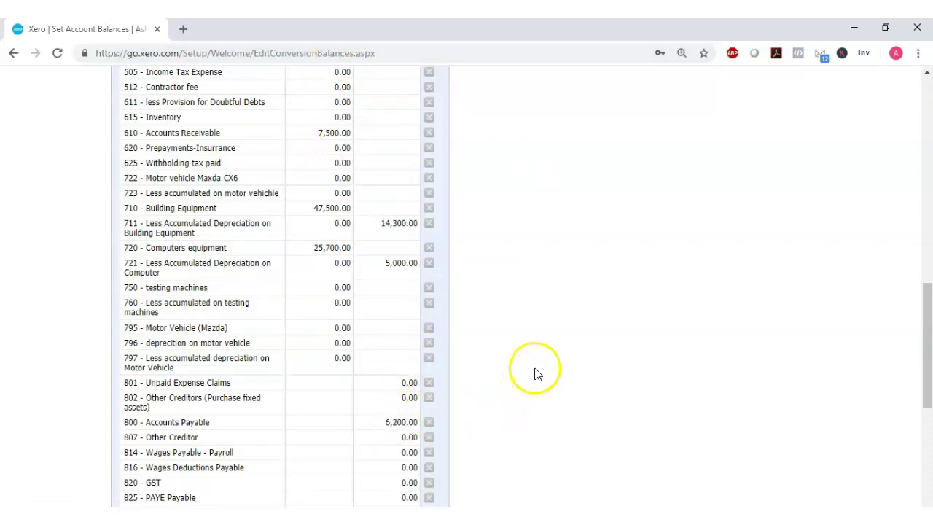
{"action": "scroll", "coordinate": [535, 373], "scroll_direction": "down", "scroll_amount": 1}
{"action": "scroll", "coordinate": [536, 373], "scroll_direction": "down", "scroll_amount": 5}
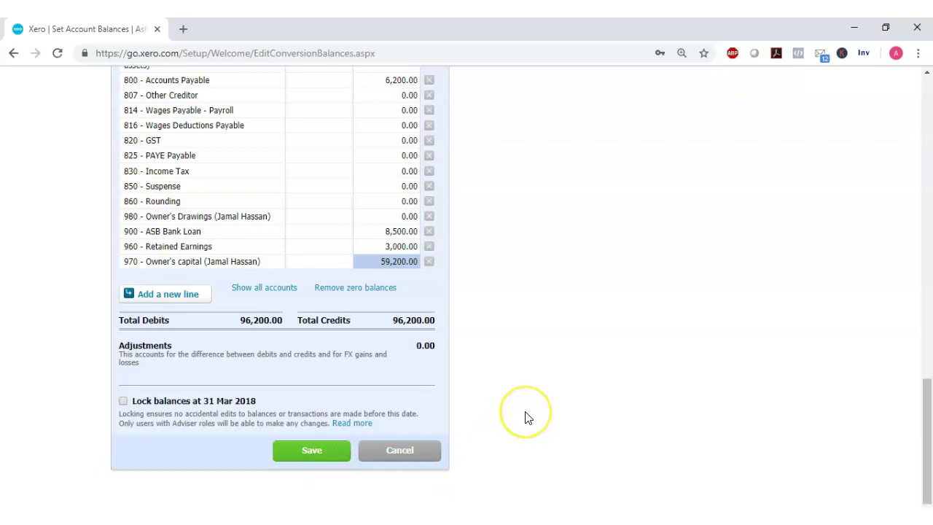
{"action": "left_click", "coordinate": [312, 453]}
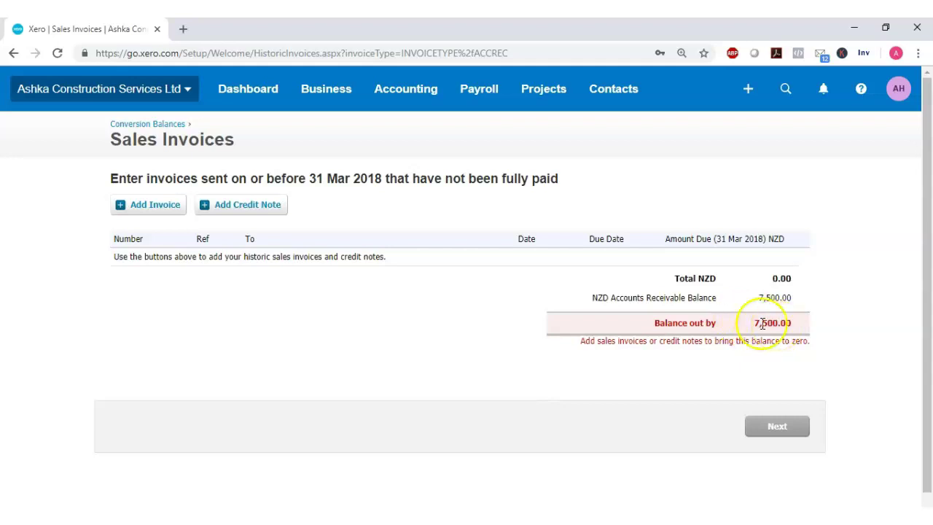
Step: Add a historic sales invoice for the contact first class Homes with amounts set to Tax Inclusive
{"action": "left_click", "coordinate": [162, 209]}
{"action": "left_click", "coordinate": [146, 271]}
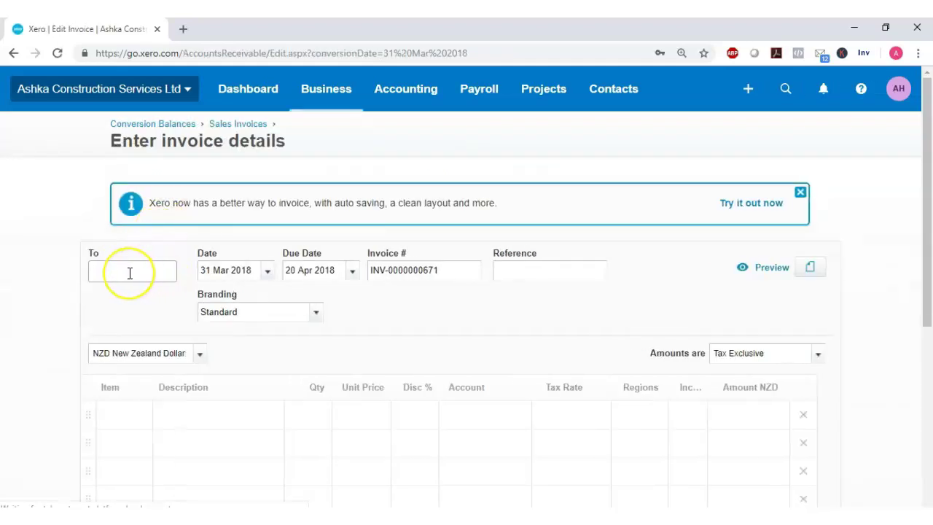
{"action": "type", "text": "fir"}
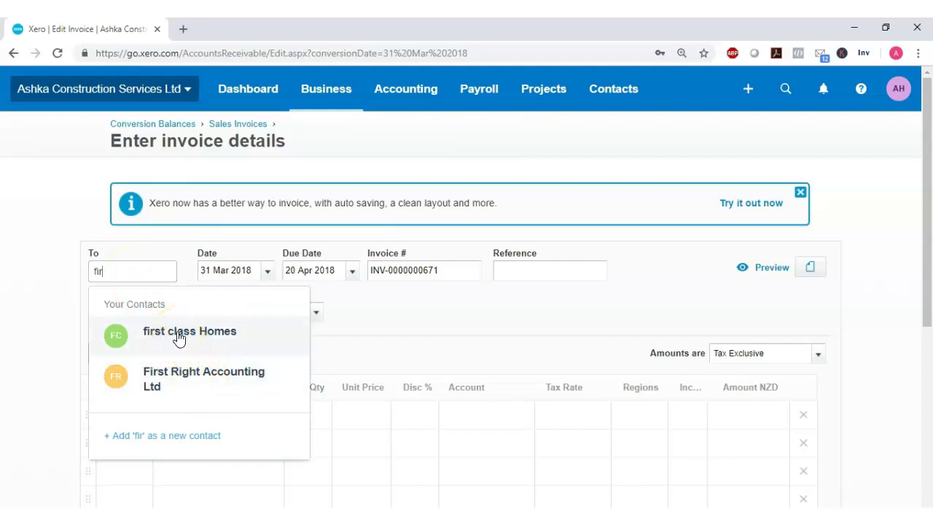
{"action": "left_click", "coordinate": [178, 337]}
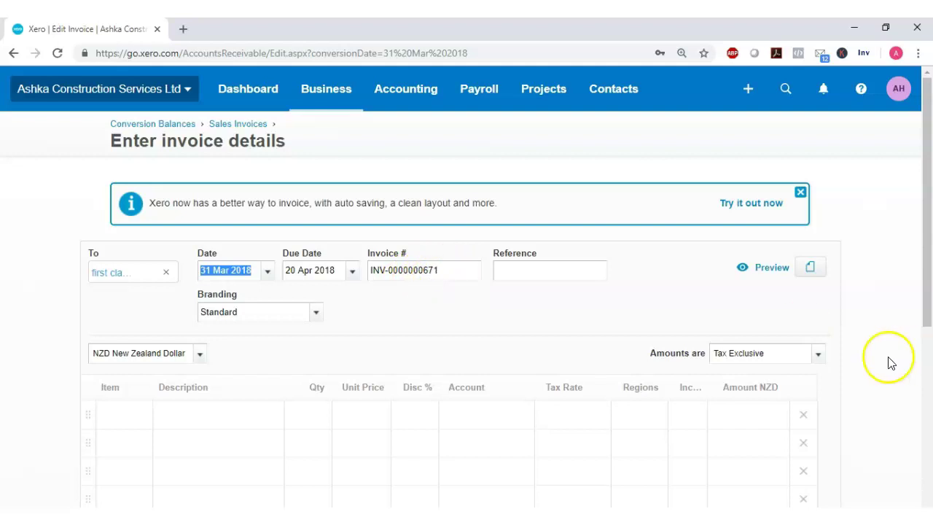
{"action": "scroll", "coordinate": [883, 361], "scroll_direction": "down", "scroll_amount": 2}
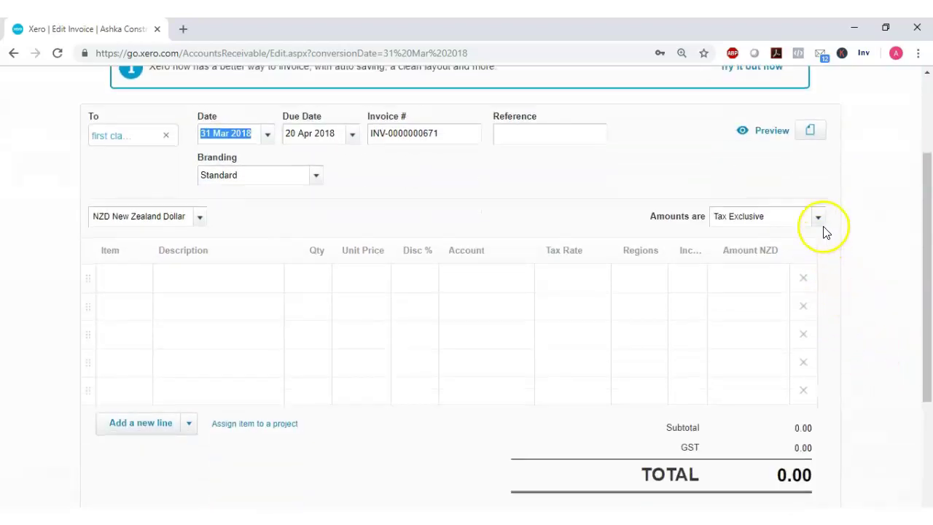
{"action": "left_click", "coordinate": [817, 221]}
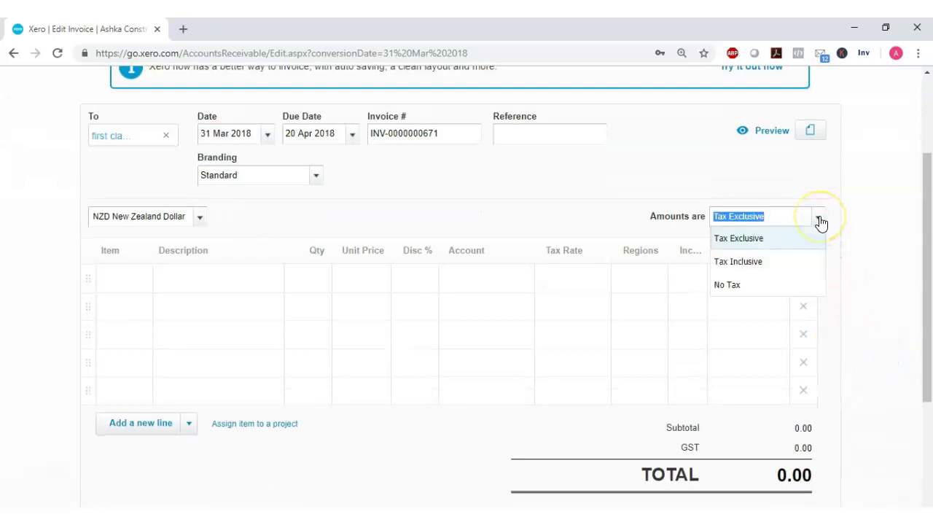
{"action": "left_click", "coordinate": [742, 265]}
Step: Fill the first invoice line with the description "construction income", quantity 1 and unit price 7,500
{"action": "left_click", "coordinate": [206, 277]}
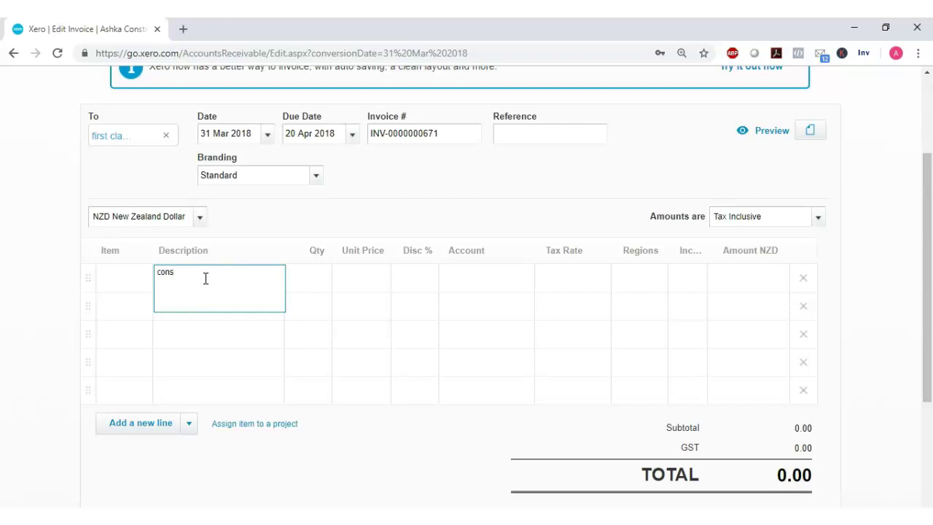
{"action": "type", "text": "construction income"}
{"action": "key", "text": "Tab"}
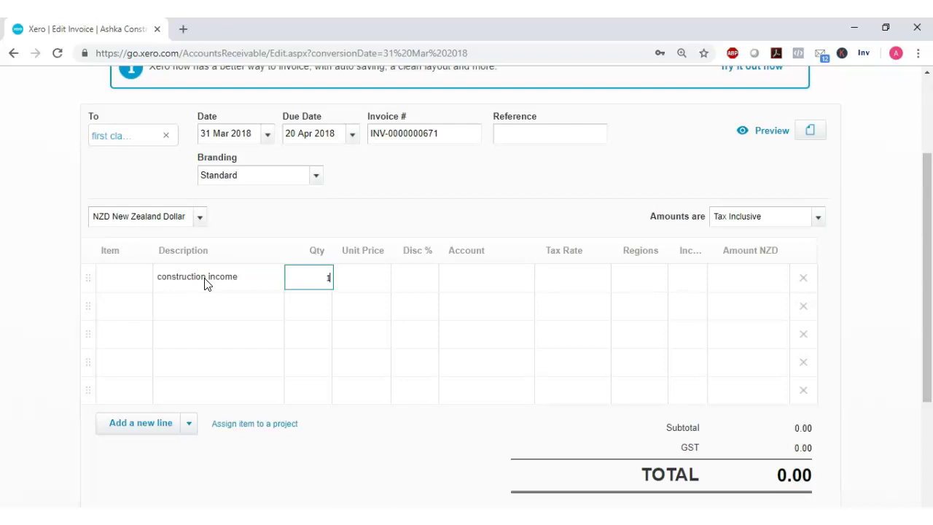
{"action": "key", "text": "Tab"}
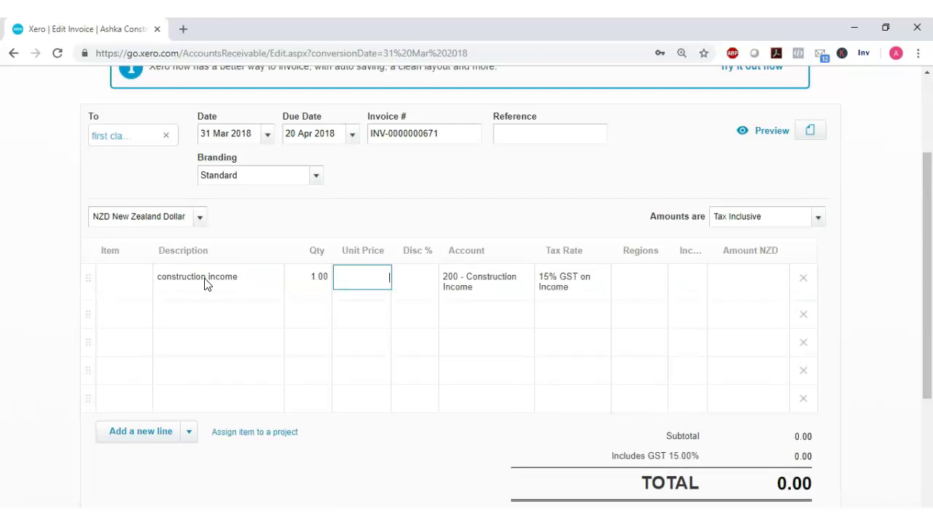
{"action": "type", "text": "7500"}
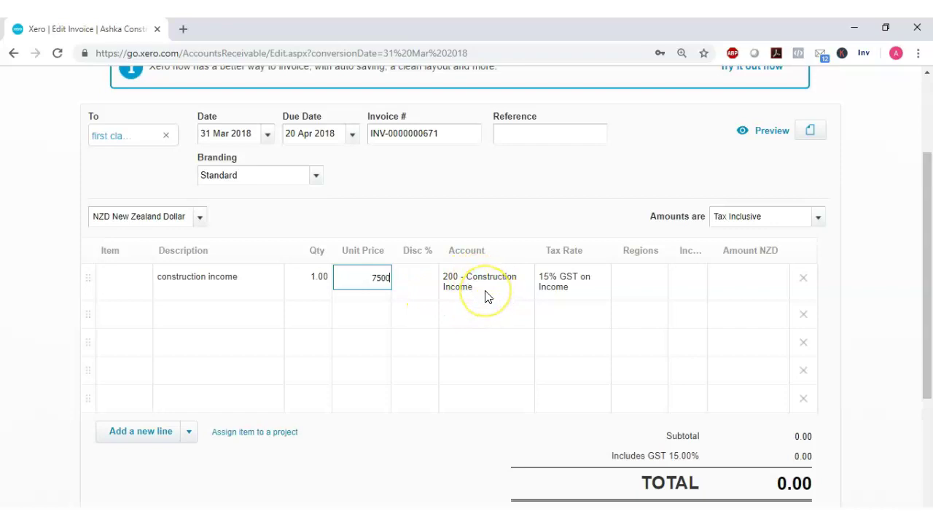
{"action": "key", "text": "Tab"}
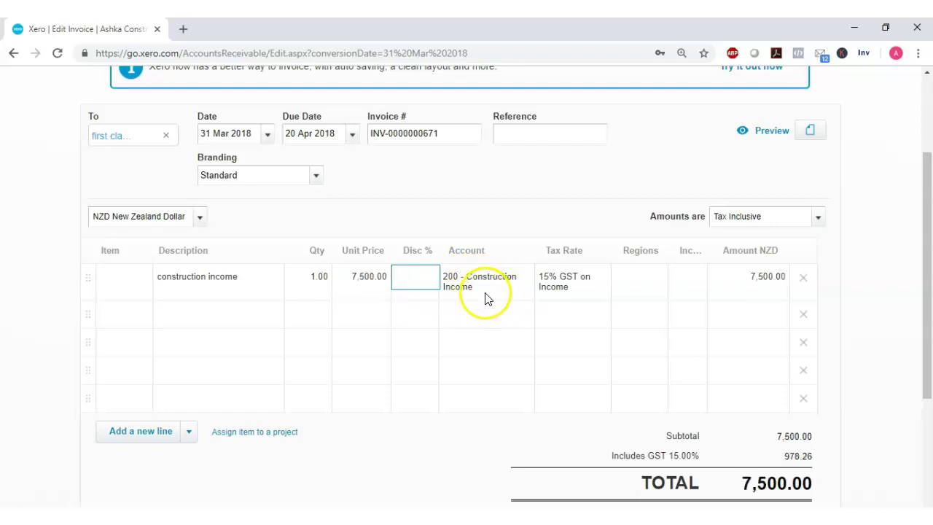
Step: Save the sales invoice and continue from the historic sales invoices to the bills
{"action": "scroll", "coordinate": [823, 333], "scroll_direction": "down", "scroll_amount": 2}
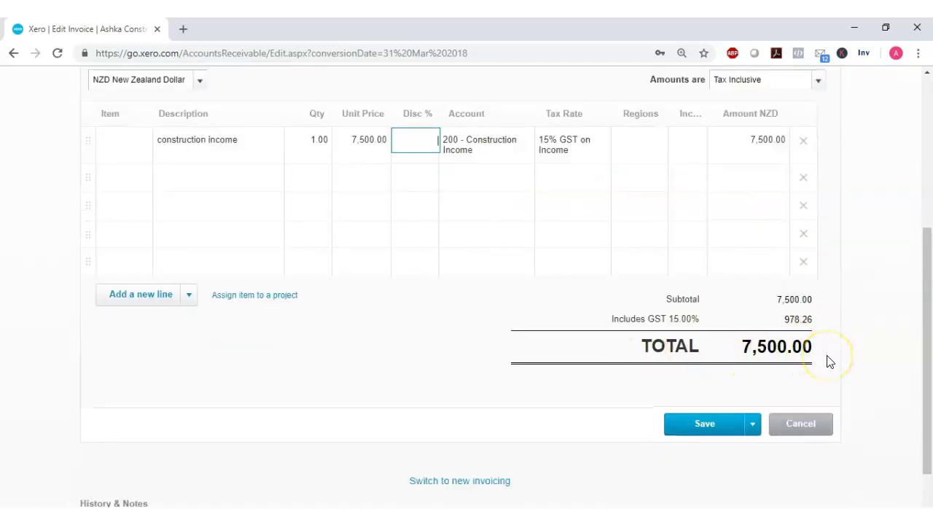
{"action": "left_click", "coordinate": [752, 430]}
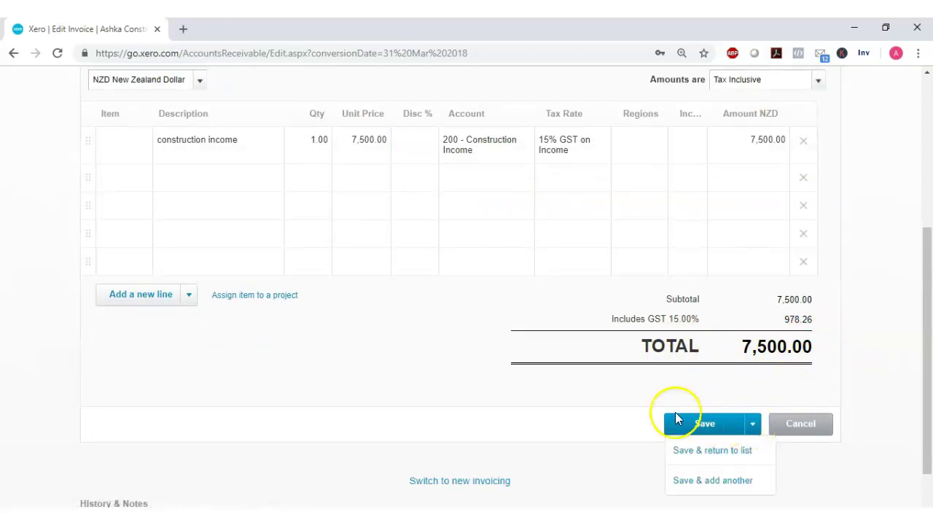
{"action": "left_click", "coordinate": [707, 429]}
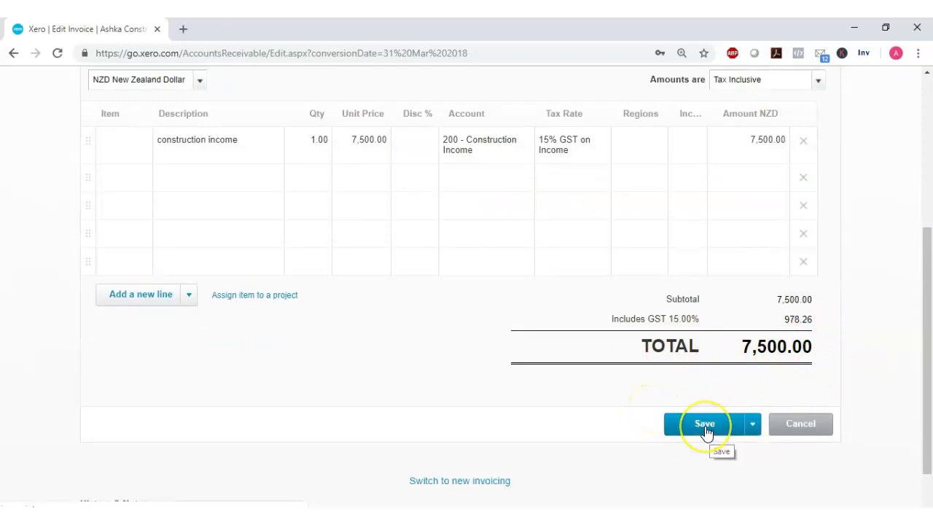
{"action": "left_click", "coordinate": [706, 431]}
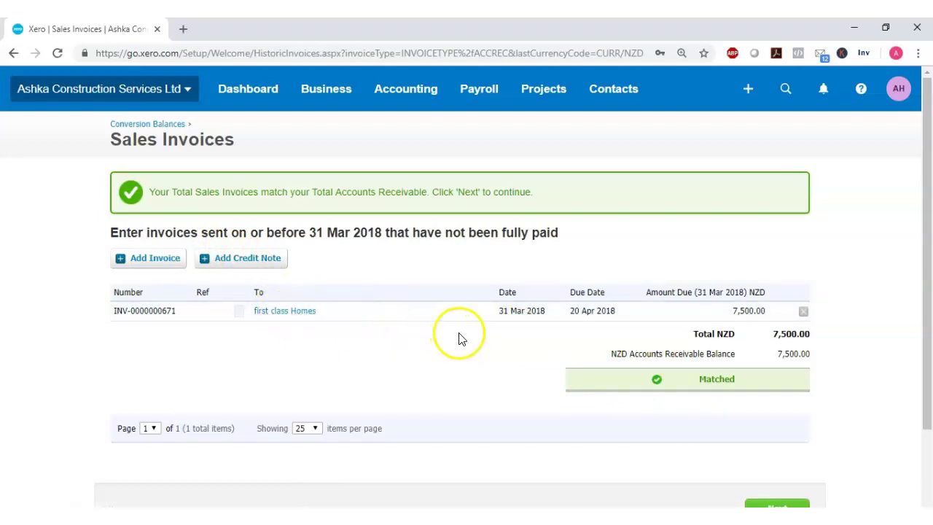
{"action": "scroll", "coordinate": [494, 344], "scroll_direction": "down", "scroll_amount": 2}
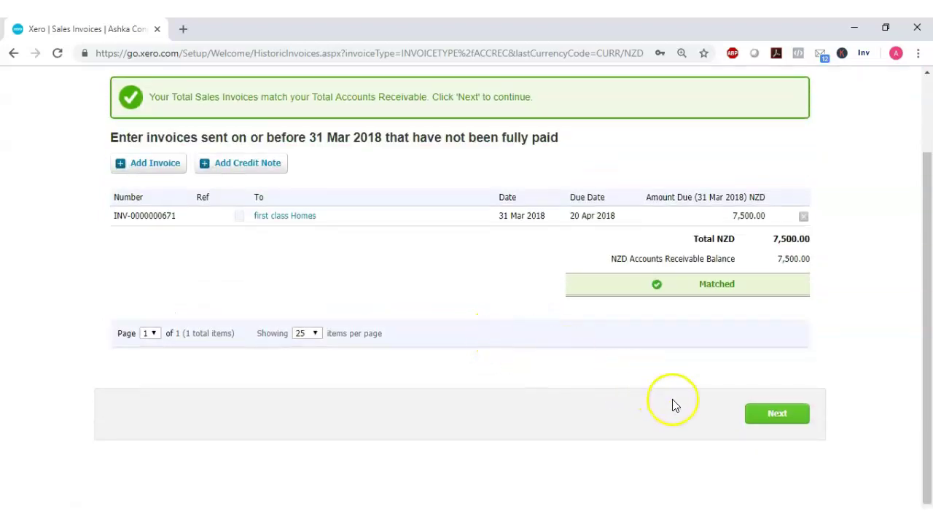
{"action": "left_click", "coordinate": [779, 415]}
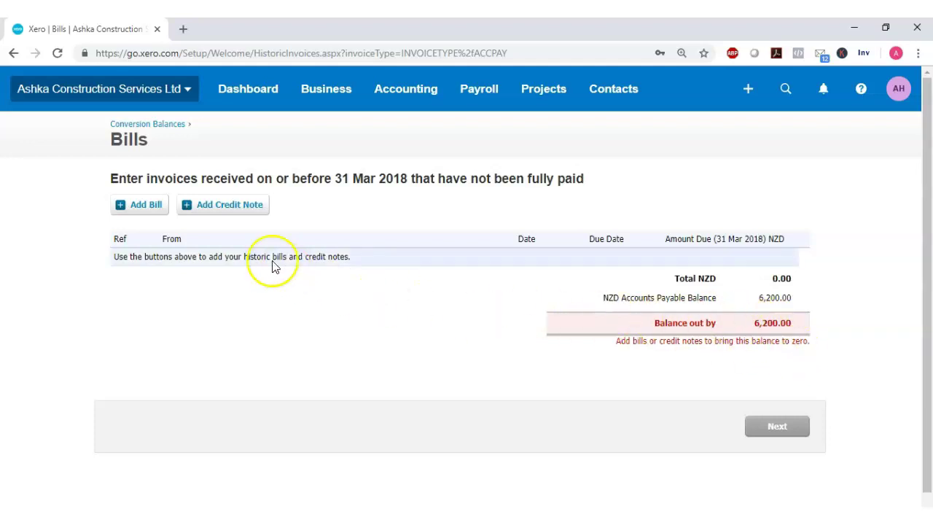
Step: Add a historic bill from the supplier Total building contractors
{"action": "left_click", "coordinate": [138, 208]}
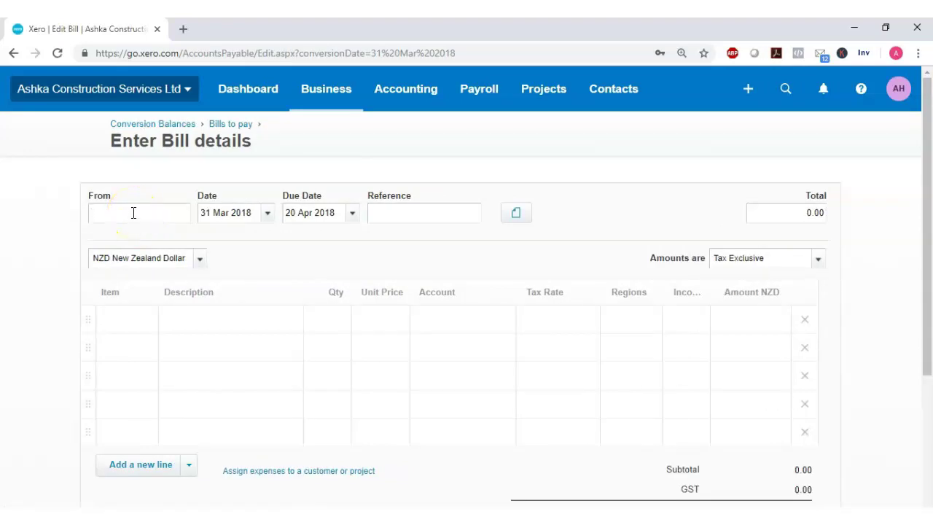
{"action": "type", "text": "to"}
{"action": "type", "text": "t"}
{"action": "key", "text": "BackSpace"}
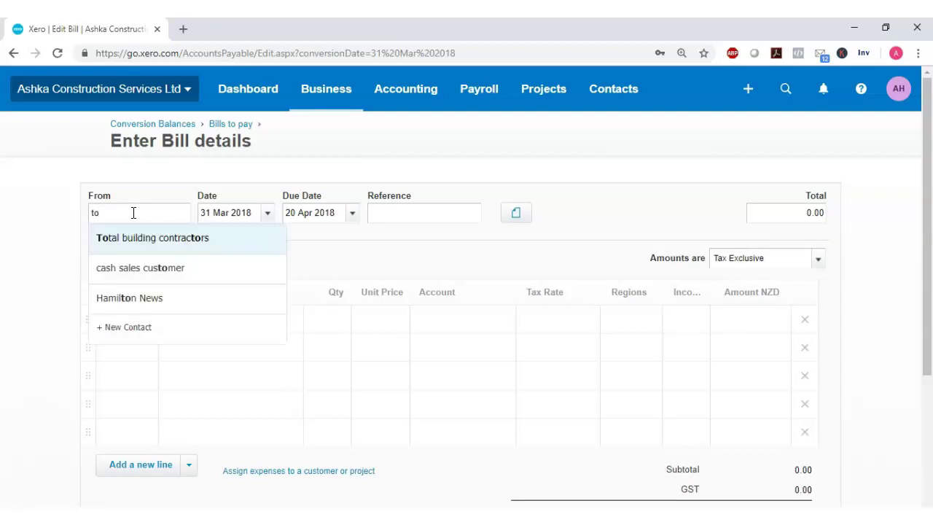
{"action": "left_click", "coordinate": [133, 241]}
{"action": "left_click", "coordinate": [217, 220]}
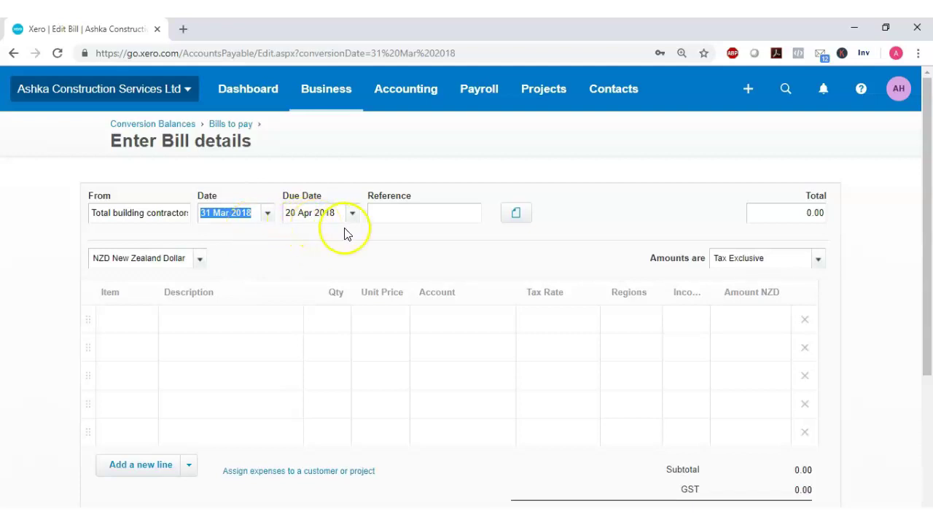
Step: Set the bill's reference to TBC436 and its amounts to Tax Inclusive
{"action": "left_click", "coordinate": [384, 219]}
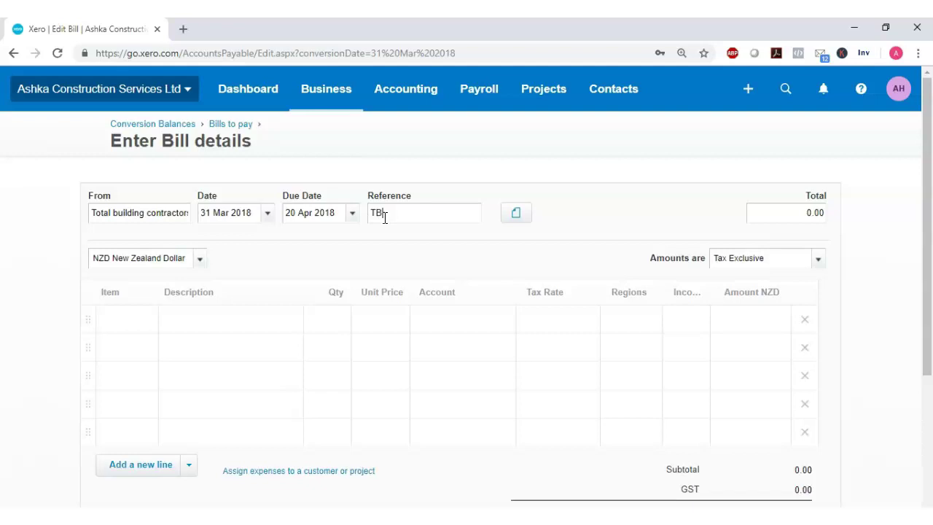
{"action": "type", "text": "TBC4"}
{"action": "key", "text": "BackSpace"}
{"action": "type", "text": "36"}
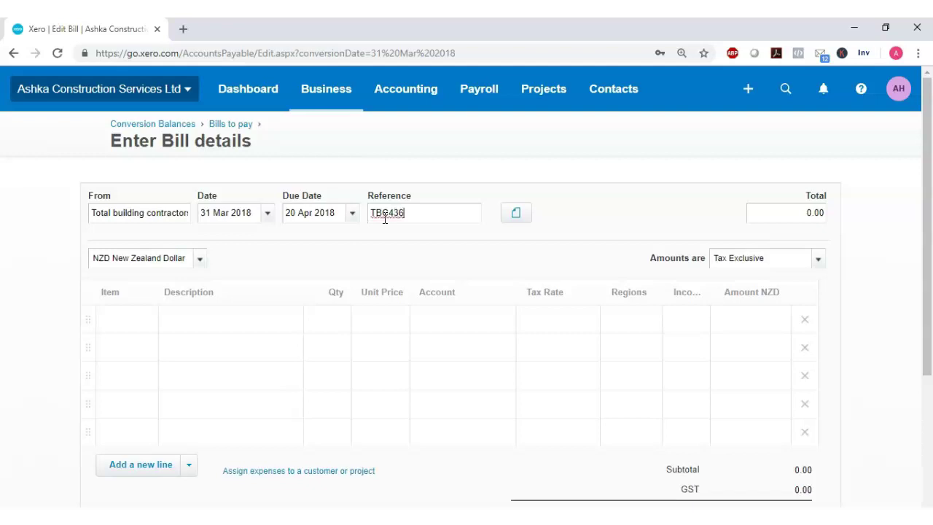
{"action": "left_click", "coordinate": [817, 260]}
{"action": "left_click", "coordinate": [759, 307]}
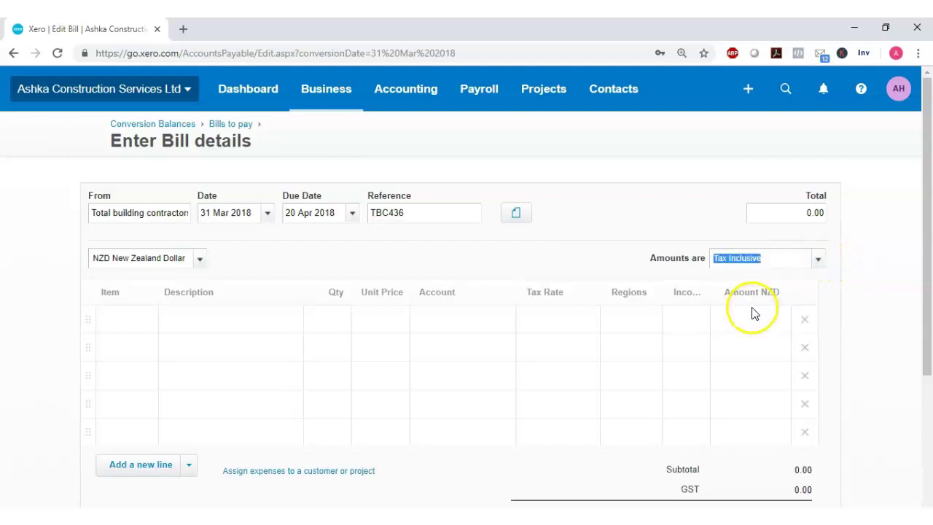
Step: Fill the first bill line with the description "Contractor fee", quantity 1, unit price 6,200 and account 500 - Contractor Cost
{"action": "left_click", "coordinate": [228, 322]}
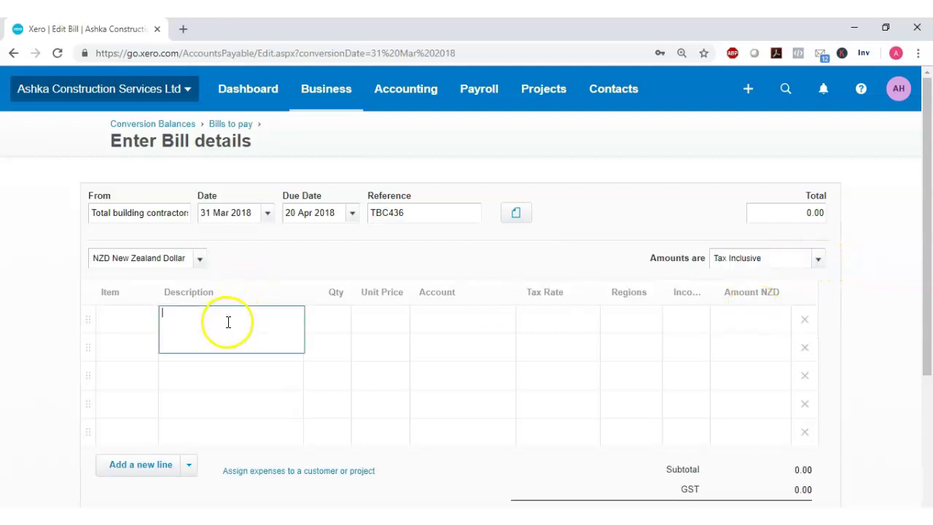
{"action": "type", "text": "cC"}
{"action": "key", "text": "BackSpace"}
{"action": "key", "text": "BackSpace"}
{"action": "type", "text": "Contractor fee"}
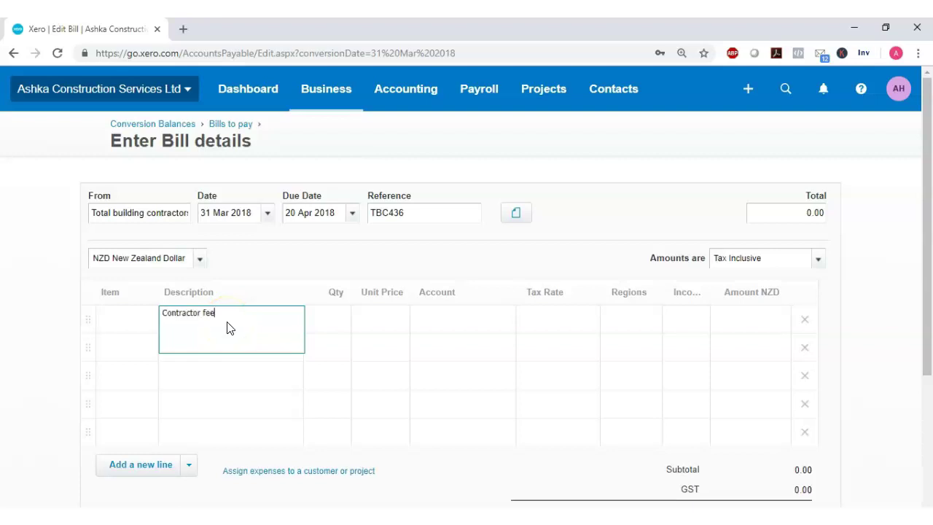
{"action": "key", "text": "Tab"}
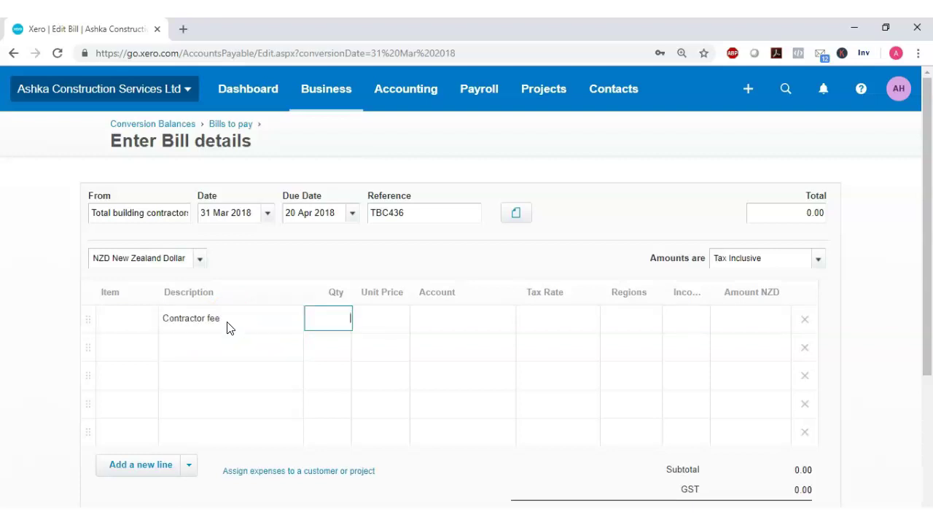
{"action": "key", "text": "Tab"}
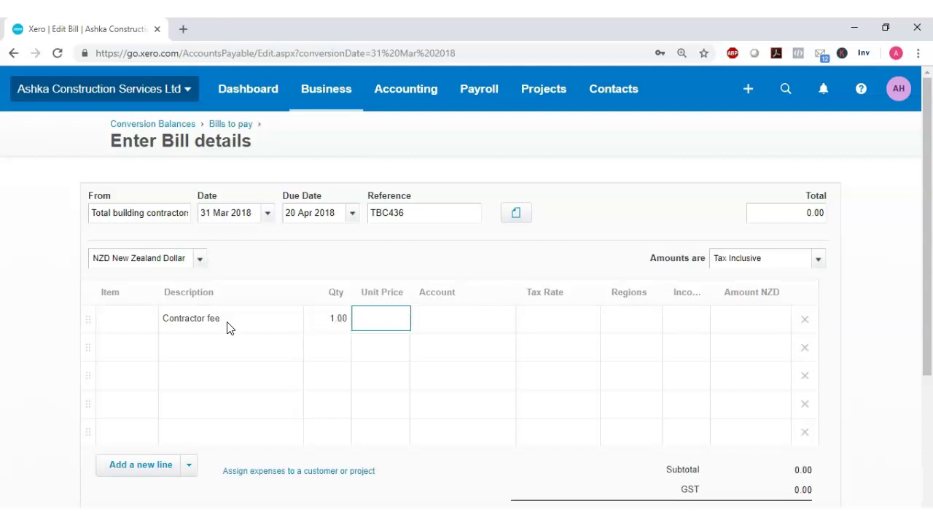
{"action": "type", "text": "6,200"}
{"action": "key", "text": "Tab"}
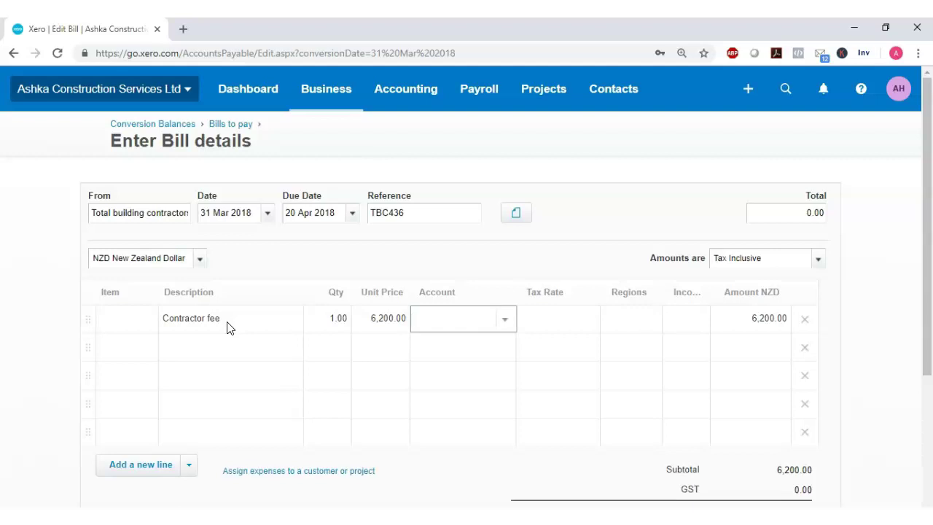
{"action": "type", "text": "con"}
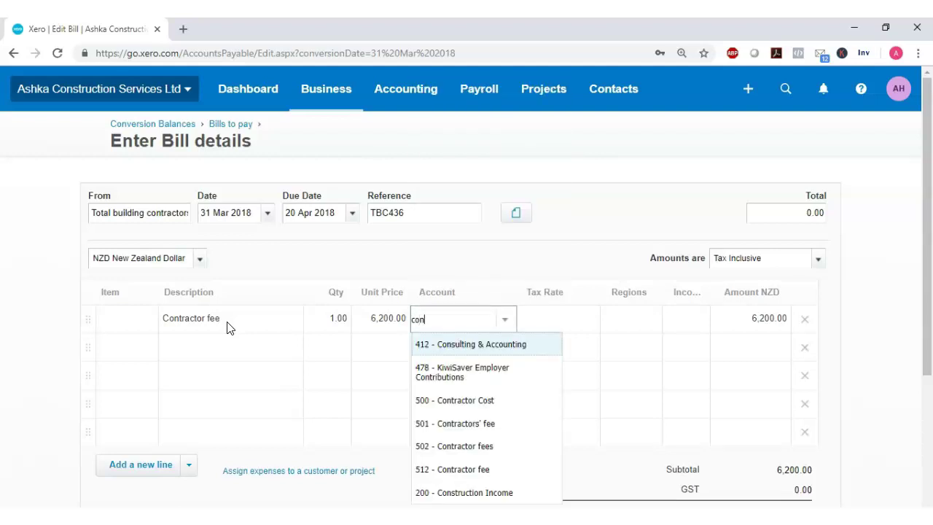
{"action": "left_click", "coordinate": [456, 408]}
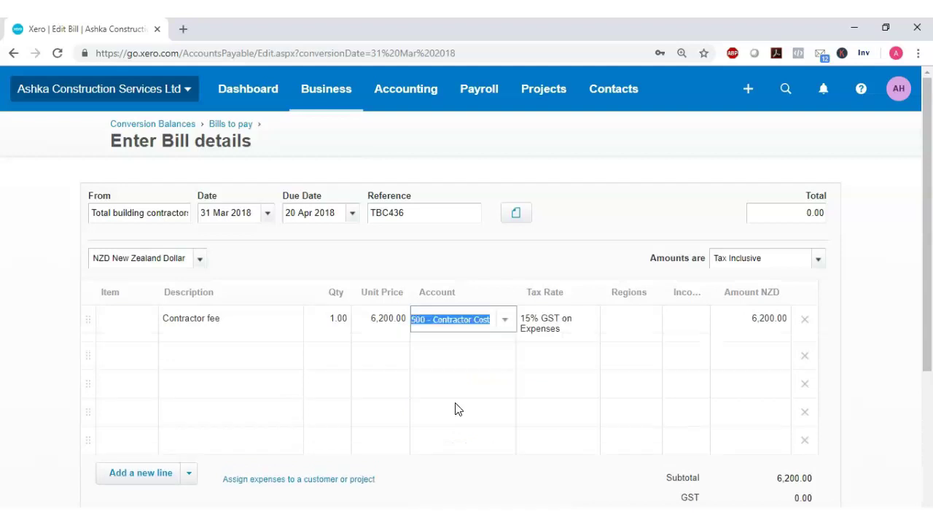
Step: Save the bill and continue past the historic bills to finish the conversion balances
{"action": "scroll", "coordinate": [648, 385], "scroll_direction": "down", "scroll_amount": 3}
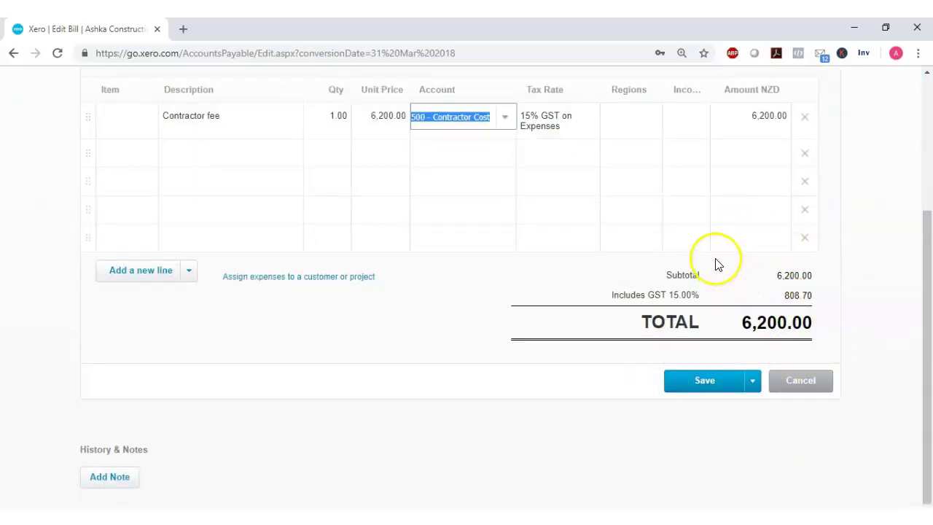
{"action": "scroll", "coordinate": [715, 266], "scroll_direction": "up", "scroll_amount": 1}
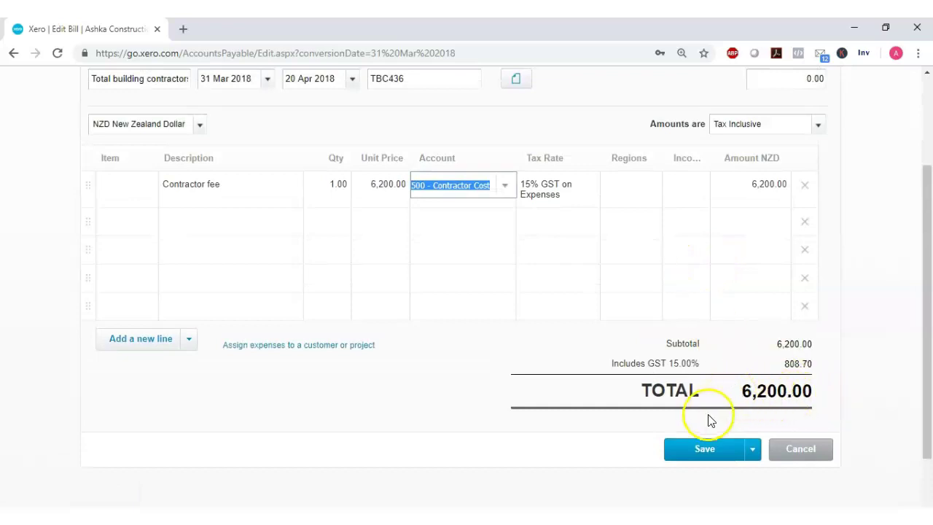
{"action": "left_click", "coordinate": [692, 453]}
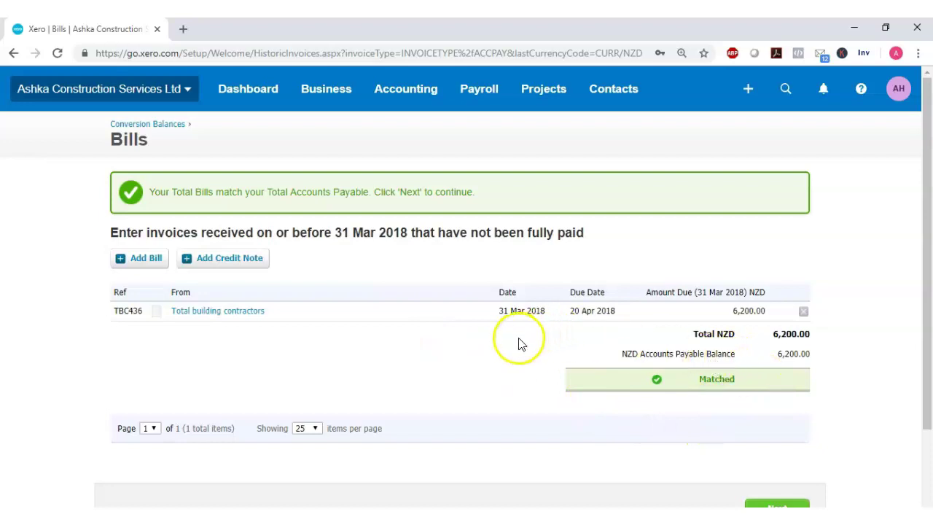
{"action": "scroll", "coordinate": [705, 371], "scroll_direction": "down", "scroll_amount": 2}
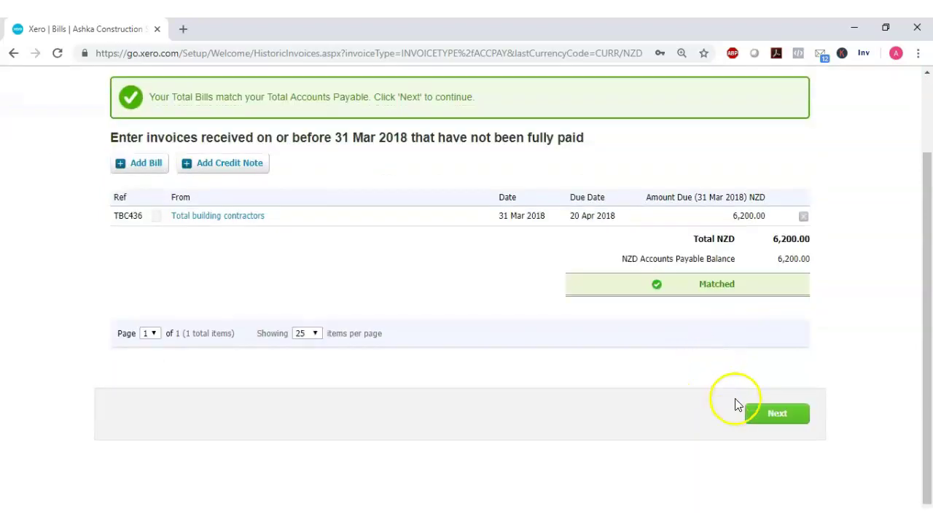
{"action": "left_click", "coordinate": [776, 415]}
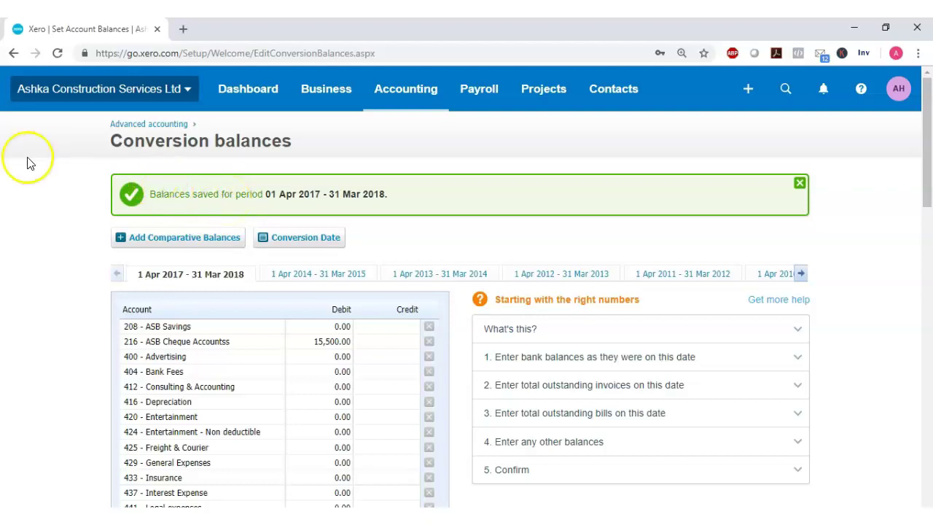
Step: Check the bank balance, bills to pay and invoices owed on the organisation's dashboard
{"action": "left_click", "coordinate": [240, 99]}
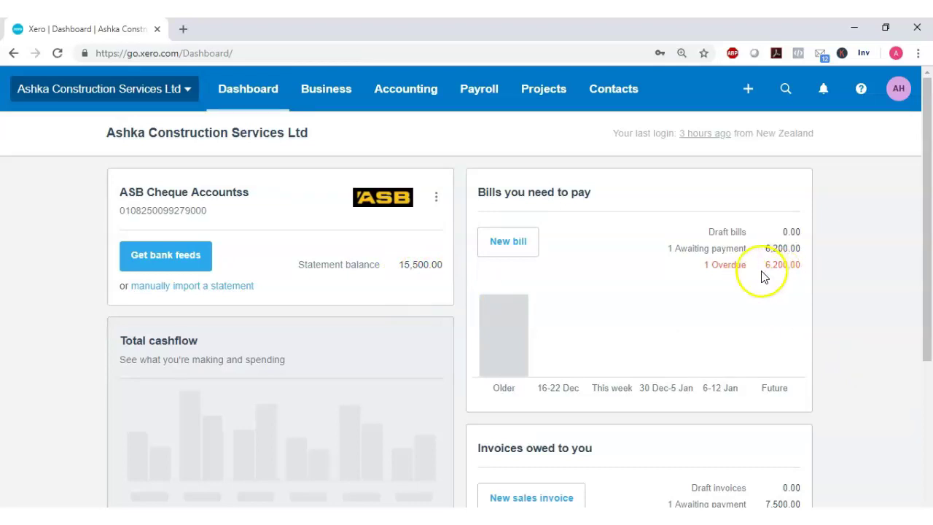
{"action": "scroll", "coordinate": [761, 278], "scroll_direction": "down", "scroll_amount": 3}
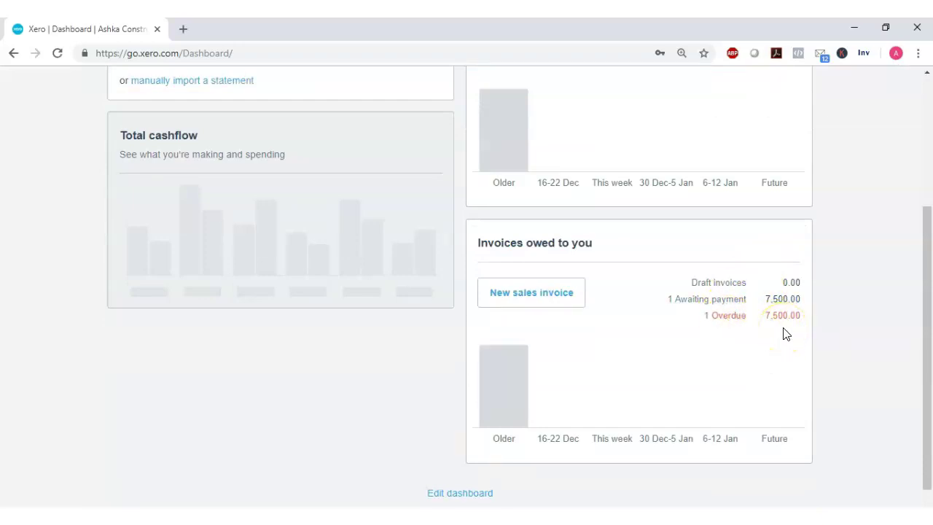
{"action": "scroll", "coordinate": [784, 333], "scroll_direction": "up", "scroll_amount": 3}
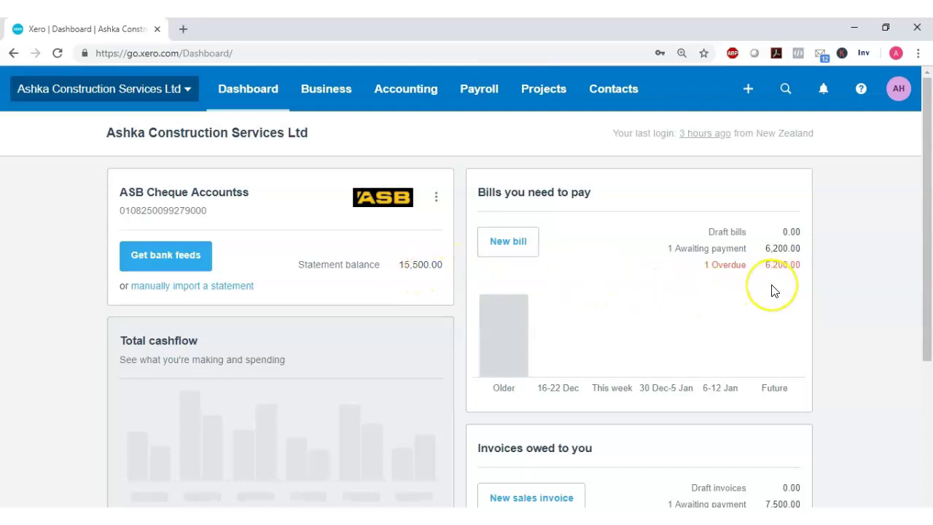
{"action": "scroll", "coordinate": [774, 290], "scroll_direction": "down", "scroll_amount": 3}
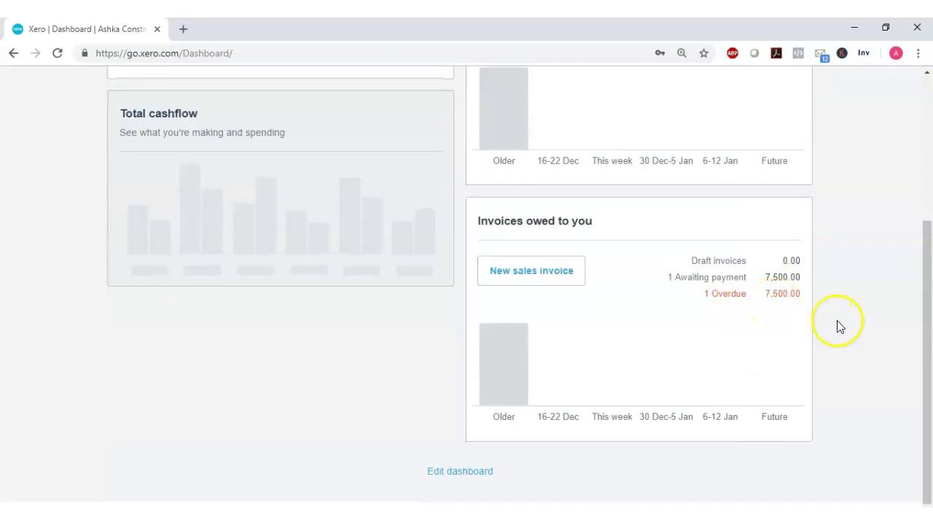
{"action": "scroll", "coordinate": [845, 326], "scroll_direction": "up", "scroll_amount": 3}
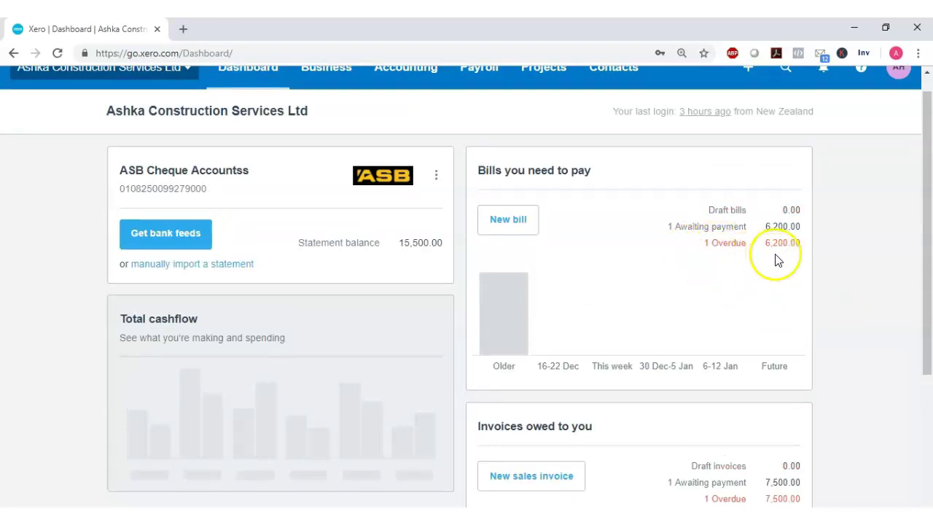
{"action": "scroll", "coordinate": [772, 260], "scroll_direction": "down", "scroll_amount": 3}
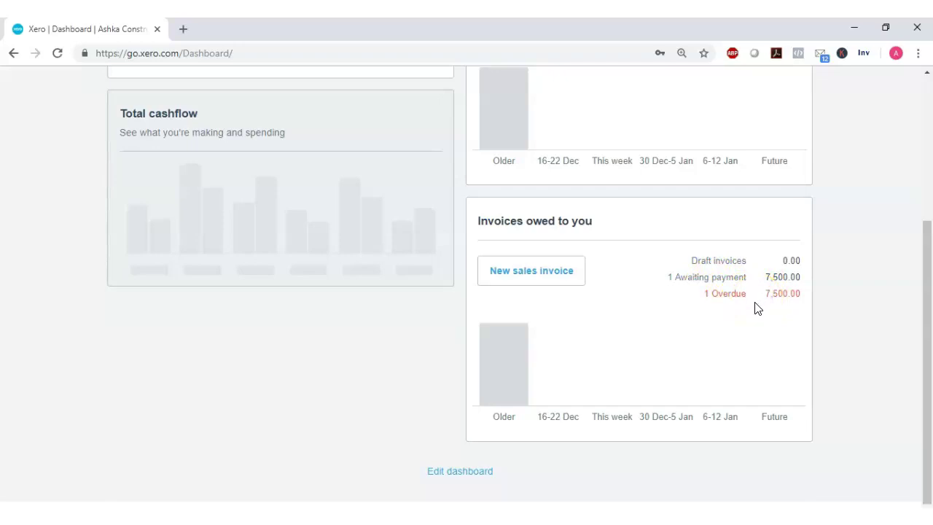
{"action": "scroll", "coordinate": [756, 308], "scroll_direction": "up", "scroll_amount": 3}
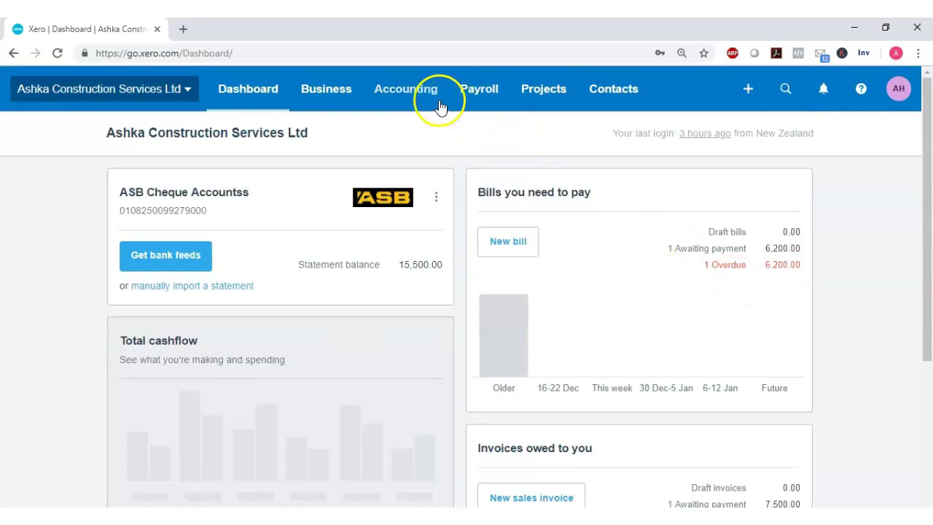
Step: Review the year-to-date balances in the chart of accounts, including Accounts Receivable and Accounts Payable, and return to the dashboard
{"action": "left_click", "coordinate": [410, 90]}
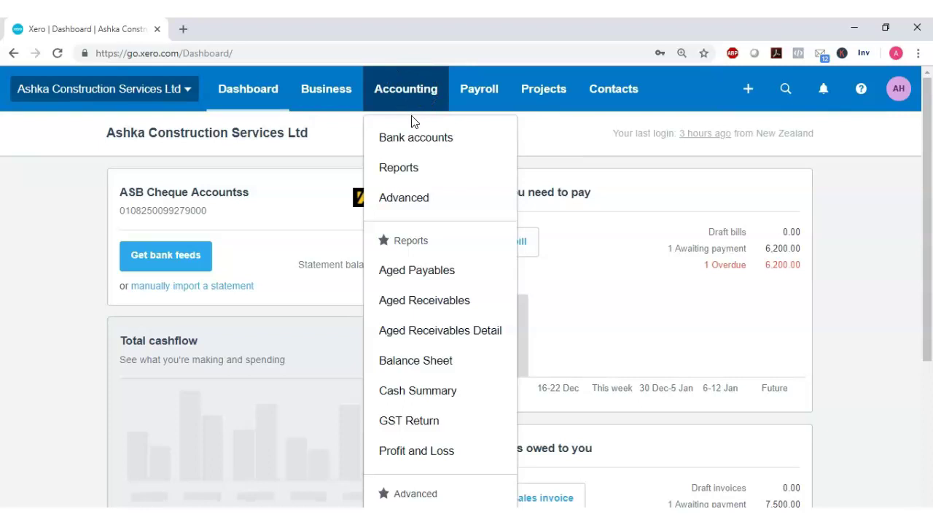
{"action": "left_click", "coordinate": [398, 201]}
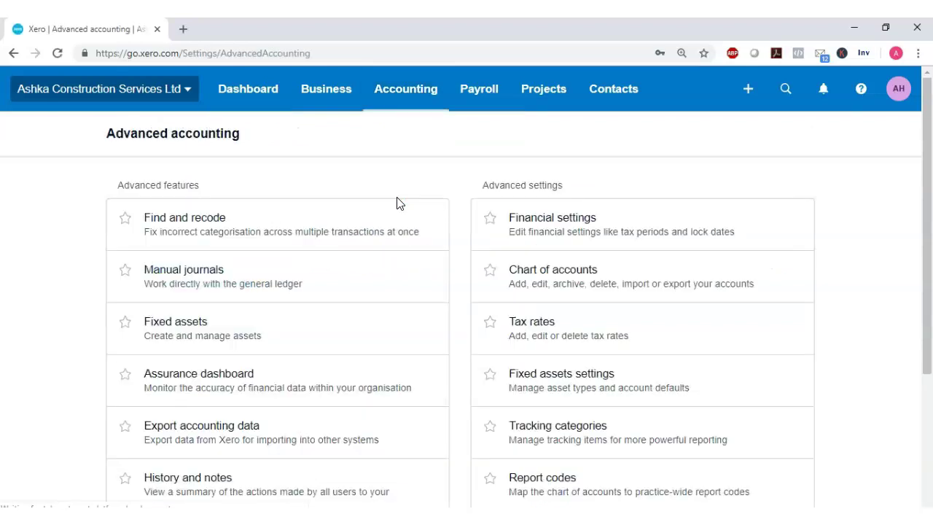
{"action": "left_click", "coordinate": [539, 282]}
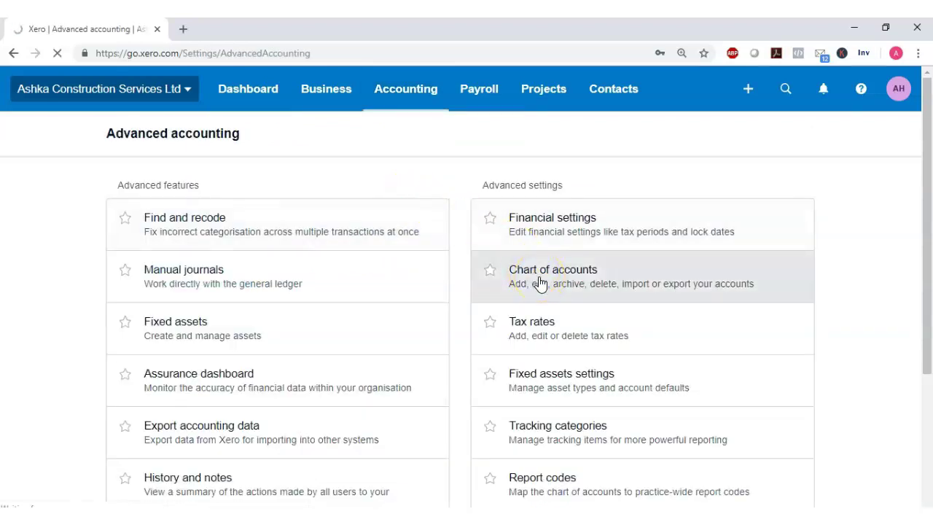
{"action": "left_click", "coordinate": [839, 400]}
{"action": "scroll", "coordinate": [838, 364], "scroll_direction": "down", "scroll_amount": 3}
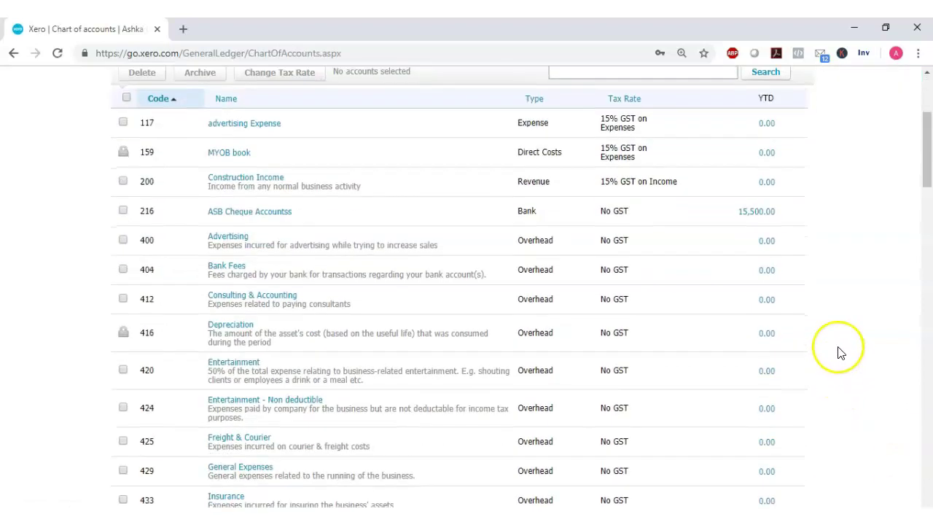
{"action": "scroll", "coordinate": [838, 189], "scroll_direction": "up", "scroll_amount": 1}
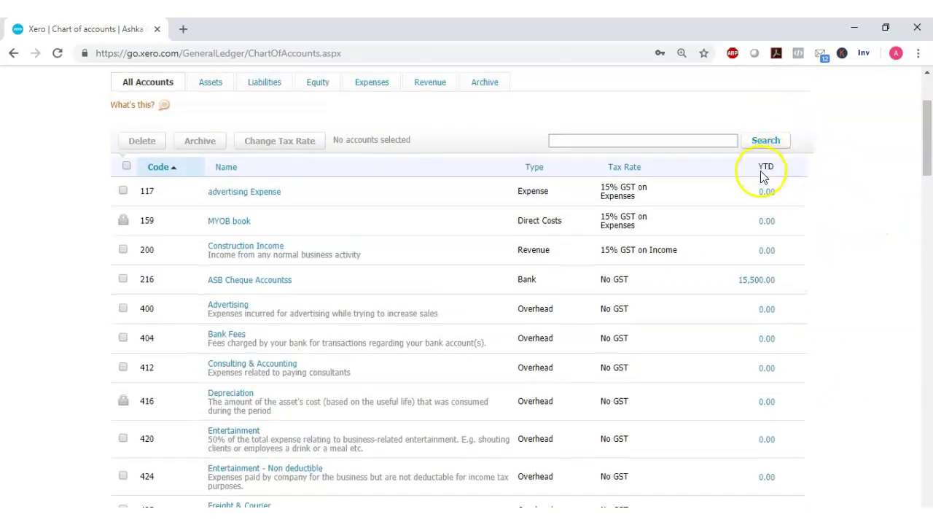
{"action": "scroll", "coordinate": [822, 285], "scroll_direction": "down", "scroll_amount": 3}
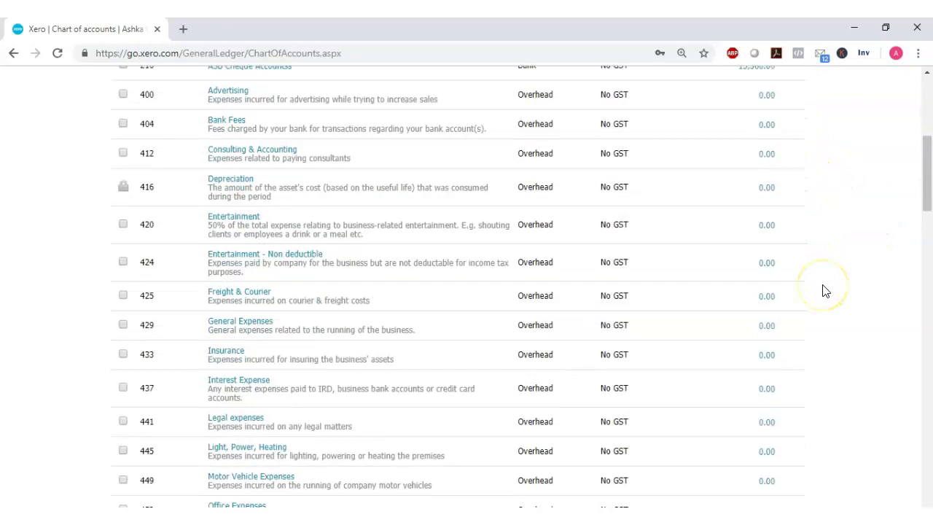
{"action": "scroll", "coordinate": [824, 290], "scroll_direction": "down", "scroll_amount": 12}
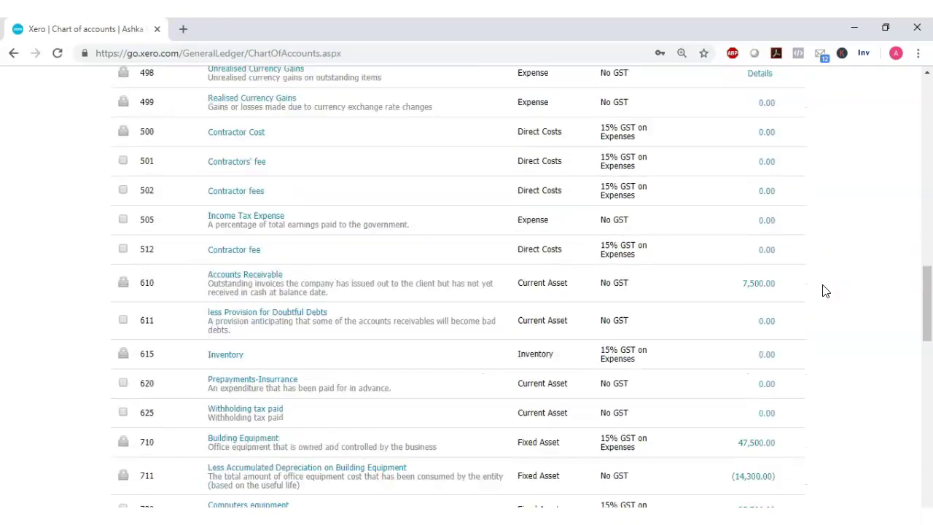
{"action": "scroll", "coordinate": [824, 290], "scroll_direction": "down", "scroll_amount": 6}
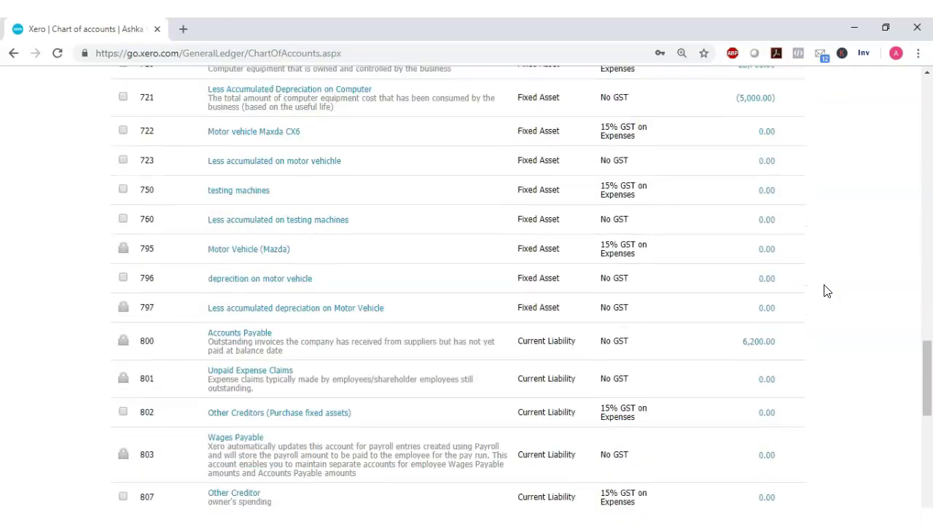
{"action": "scroll", "coordinate": [826, 291], "scroll_direction": "down", "scroll_amount": 5}
{"action": "left_click", "coordinate": [246, 102]}
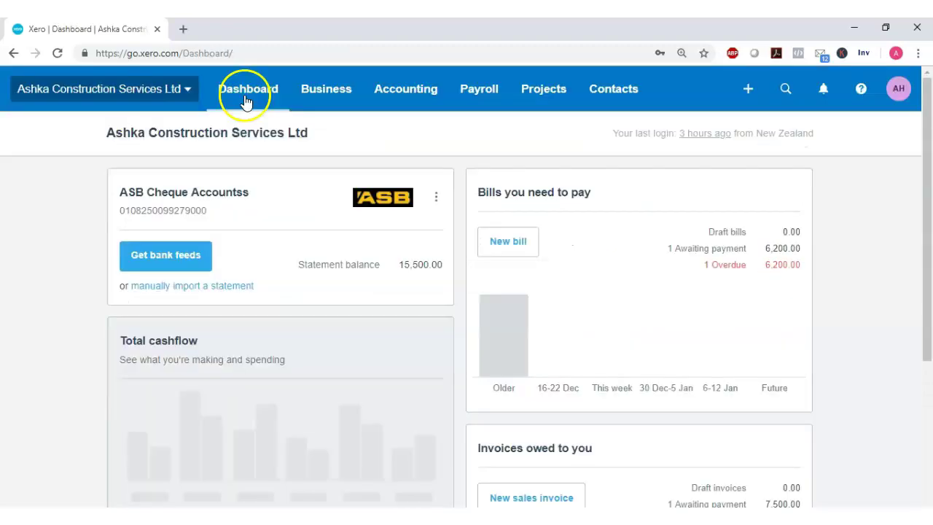